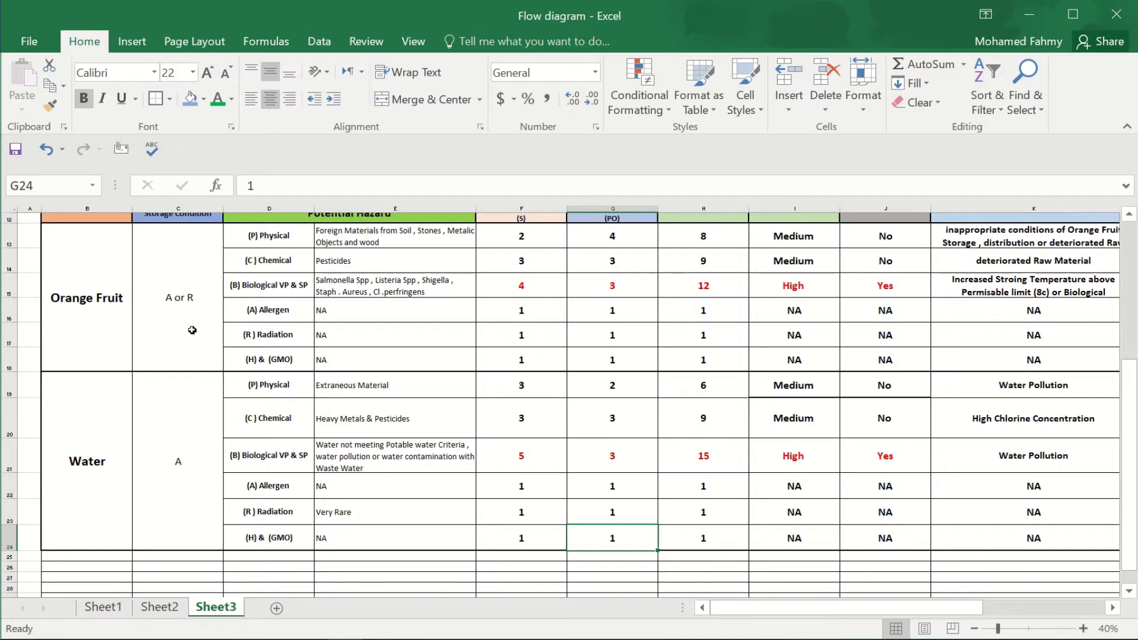
Enlarge the storage condition text of the Orange Fruit and Water entries (C13:C24) to font size 36
{"action": "left_click_drag", "start_coordinate": [182, 327], "coordinate": [181, 471]}
{"action": "left_click", "coordinate": [207, 73]}
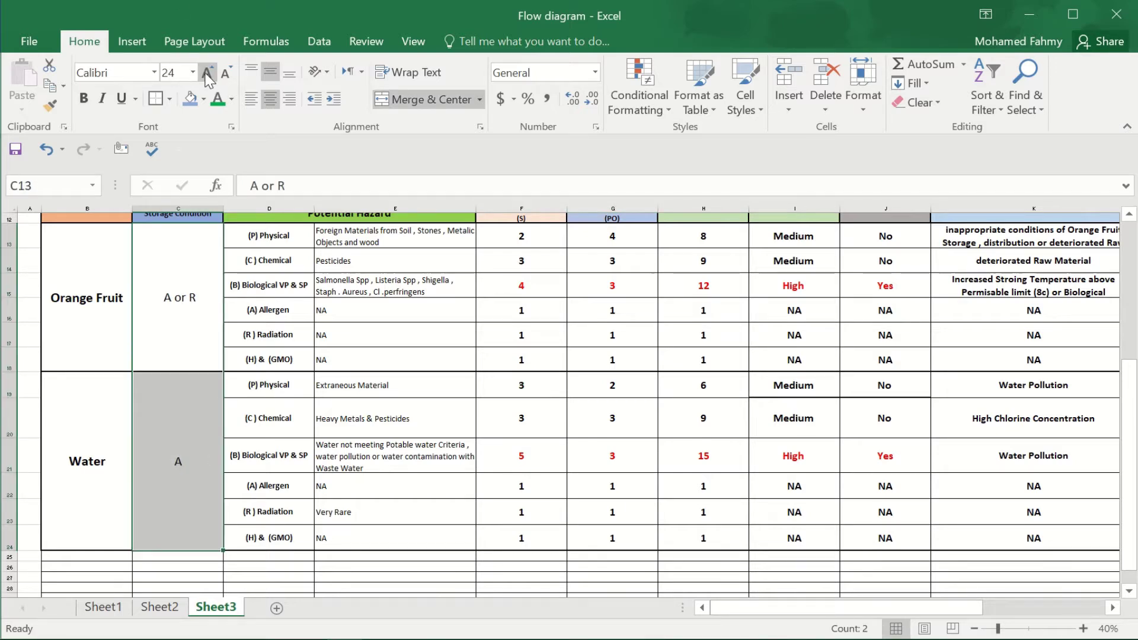
{"action": "left_click", "coordinate": [208, 73]}
{"action": "left_click", "coordinate": [207, 73]}
{"action": "left_click", "coordinate": [357, 386]}
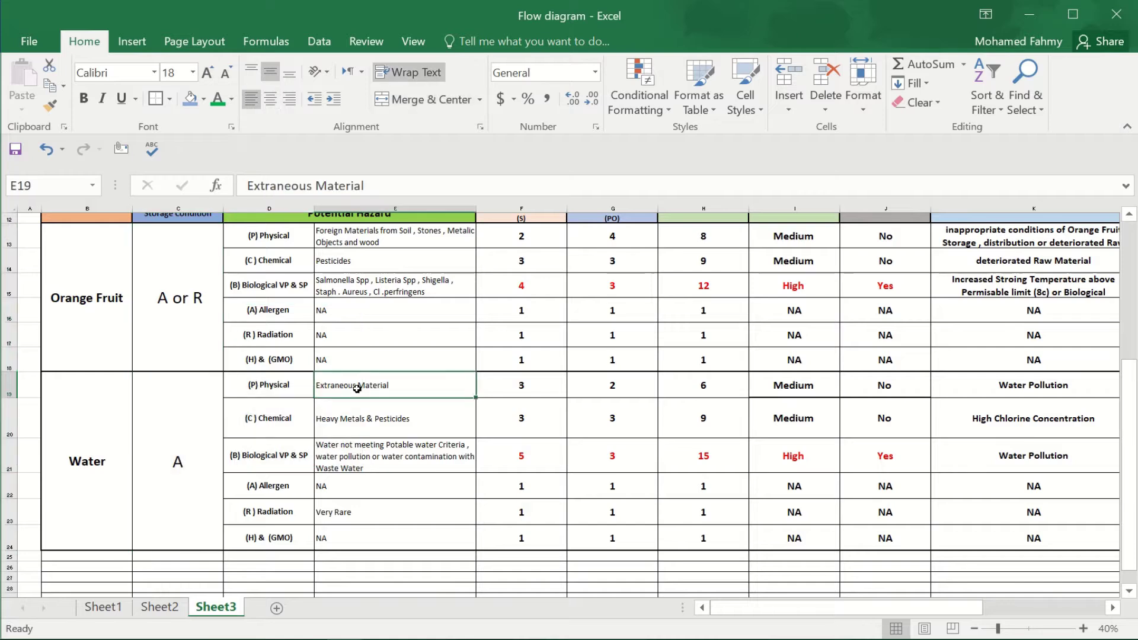
Apply borders to all cells of the Water hazard block and a thick border around its outside
{"action": "scroll", "coordinate": [357, 388], "scroll_direction": "down", "scroll_amount": 2}
{"action": "left_click_drag", "start_coordinate": [82, 281], "coordinate": [1038, 406]}
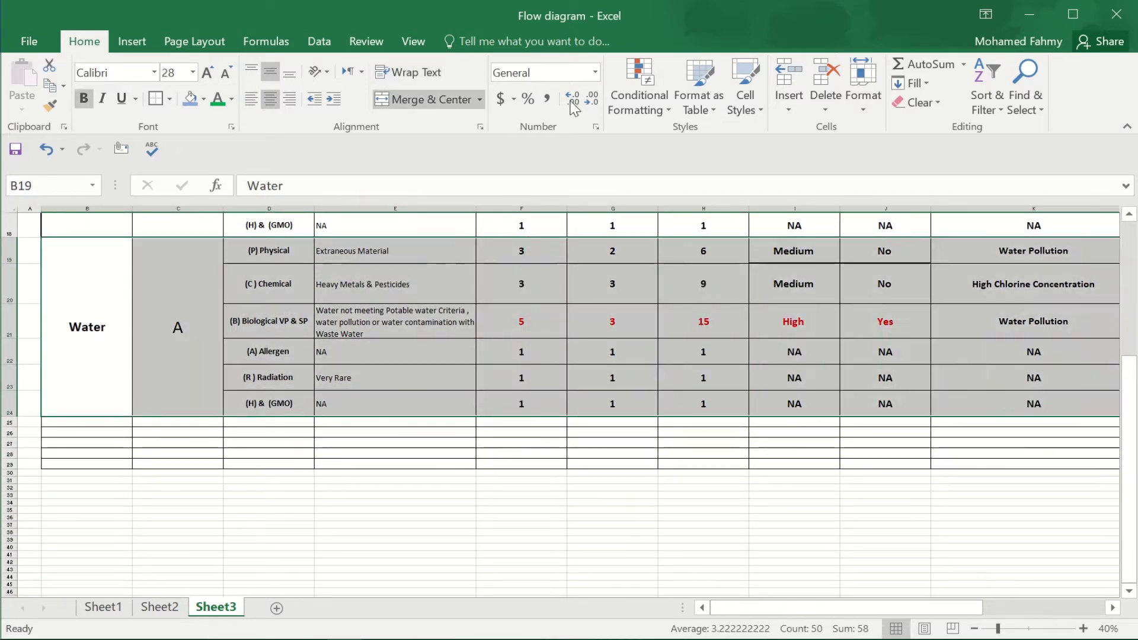
{"action": "left_click", "coordinate": [170, 104]}
{"action": "left_click", "coordinate": [190, 258]}
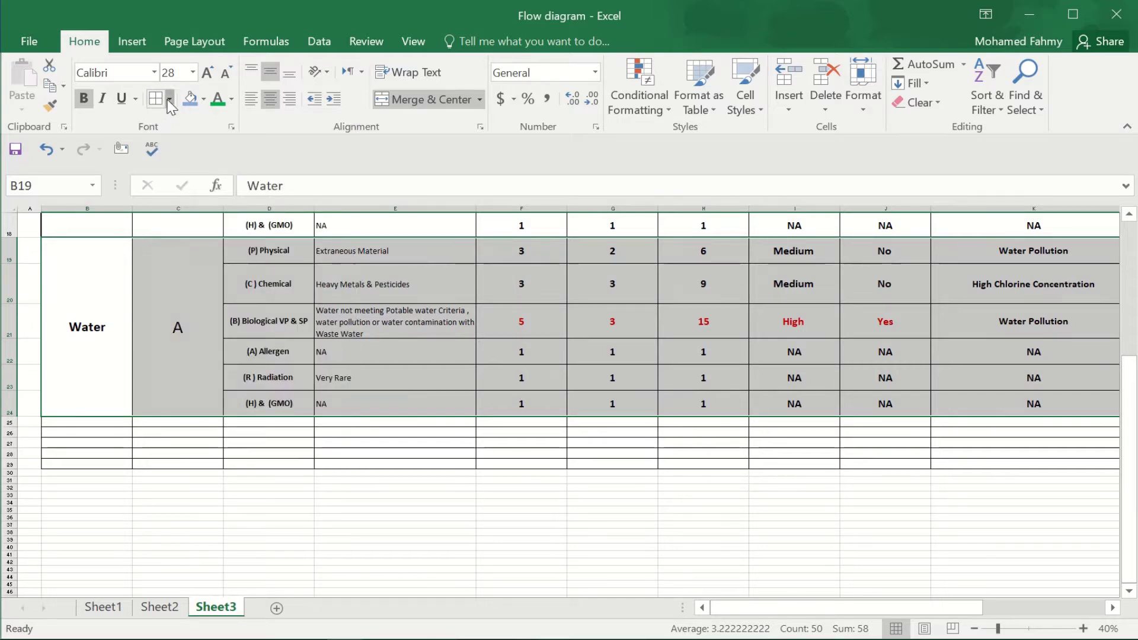
{"action": "left_click", "coordinate": [170, 105]}
{"action": "left_click", "coordinate": [180, 302]}
{"action": "left_click", "coordinate": [648, 320]}
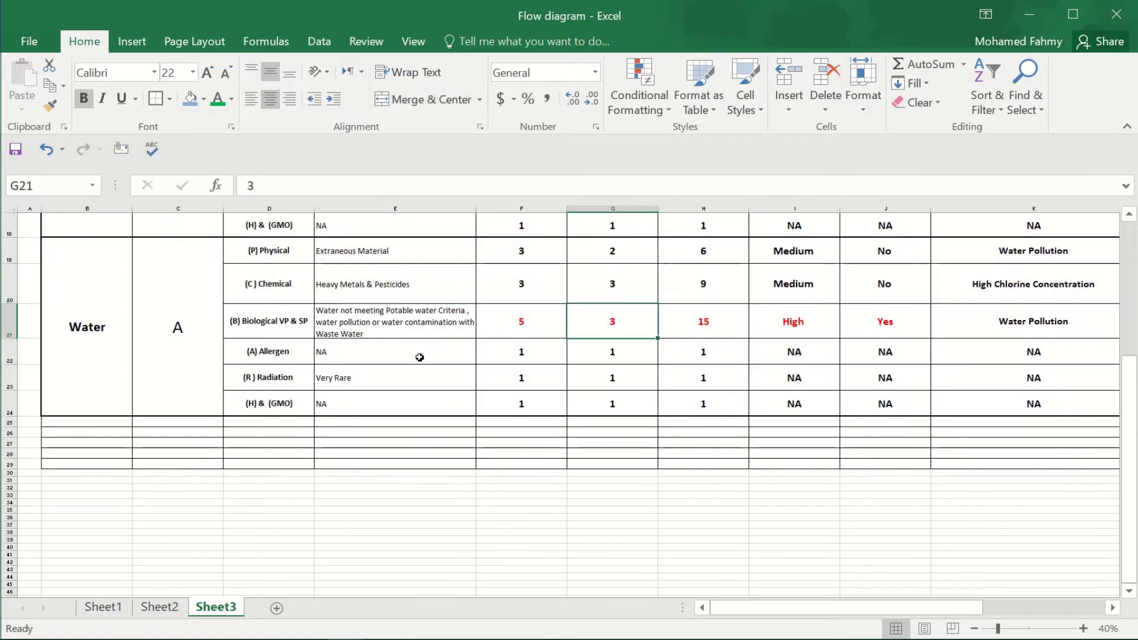
Fill the Water block down through row 36 and clear the copied contents, keeping the formatting for two new materials
{"action": "scroll", "coordinate": [190, 284], "scroll_direction": "down", "scroll_amount": 1}
{"action": "scroll", "coordinate": [61, 284], "scroll_direction": "up", "scroll_amount": 1}
{"action": "mouse_move", "coordinate": [77, 264]}
{"action": "left_mouse_down"}
{"action": "mouse_move", "coordinate": [1050, 367]}
{"action": "mouse_move", "coordinate": [972, 415]}
{"action": "mouse_move", "coordinate": [1072, 416]}
{"action": "mouse_move", "coordinate": [1069, 535]}
{"action": "mouse_move", "coordinate": [1066, 510]}
{"action": "left_mouse_up"}
{"action": "left_click_drag", "start_coordinate": [1045, 433], "coordinate": [32, 577]}
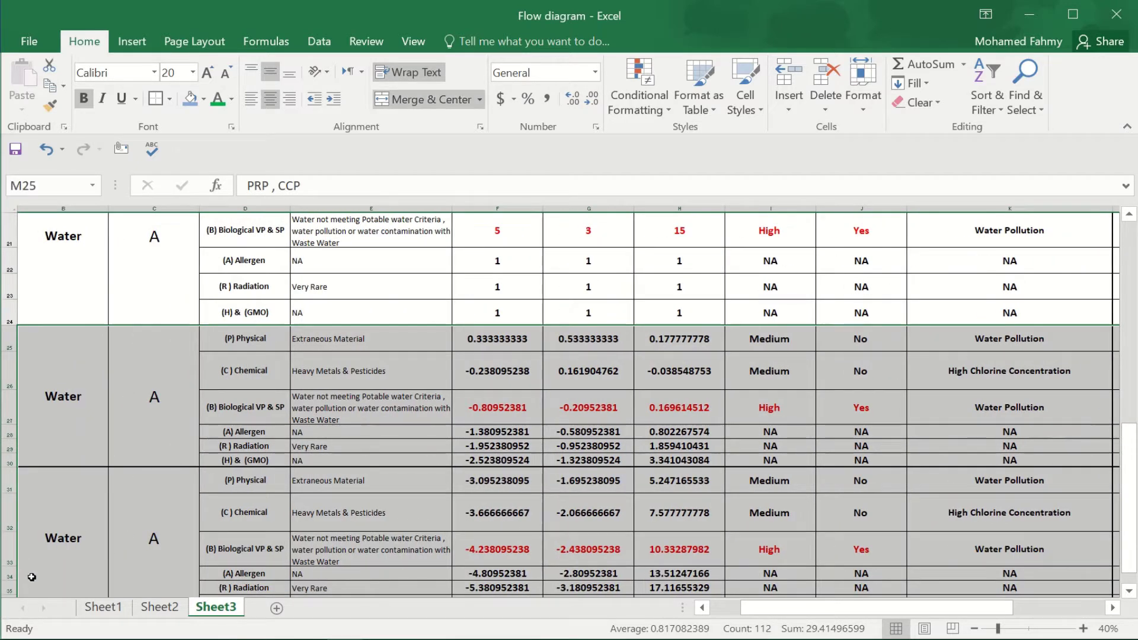
{"action": "key", "text": "Delete"}
{"action": "left_click", "coordinate": [653, 432]}
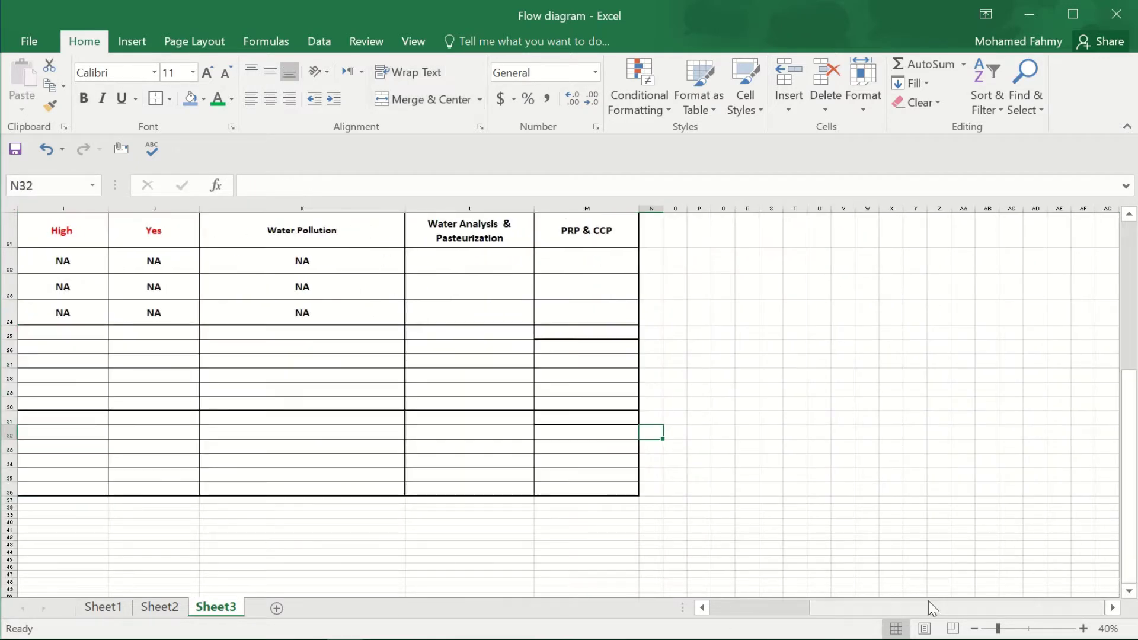
Fill the NA entries of K22:K24 across into L22:M24 of the Water block
{"action": "left_click_drag", "start_coordinate": [932, 607], "coordinate": [777, 610]}
{"action": "scroll", "coordinate": [865, 450], "scroll_direction": "up", "scroll_amount": 3}
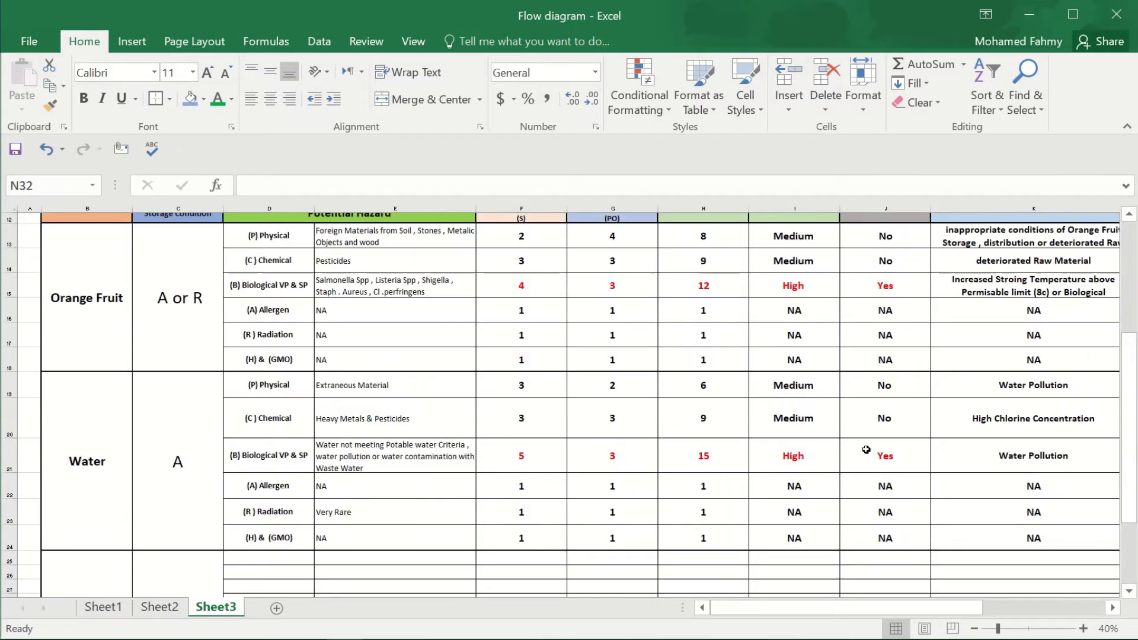
{"action": "left_click_drag", "start_coordinate": [916, 609], "coordinate": [1043, 607]}
{"action": "left_click_drag", "start_coordinate": [803, 483], "coordinate": [1043, 547]}
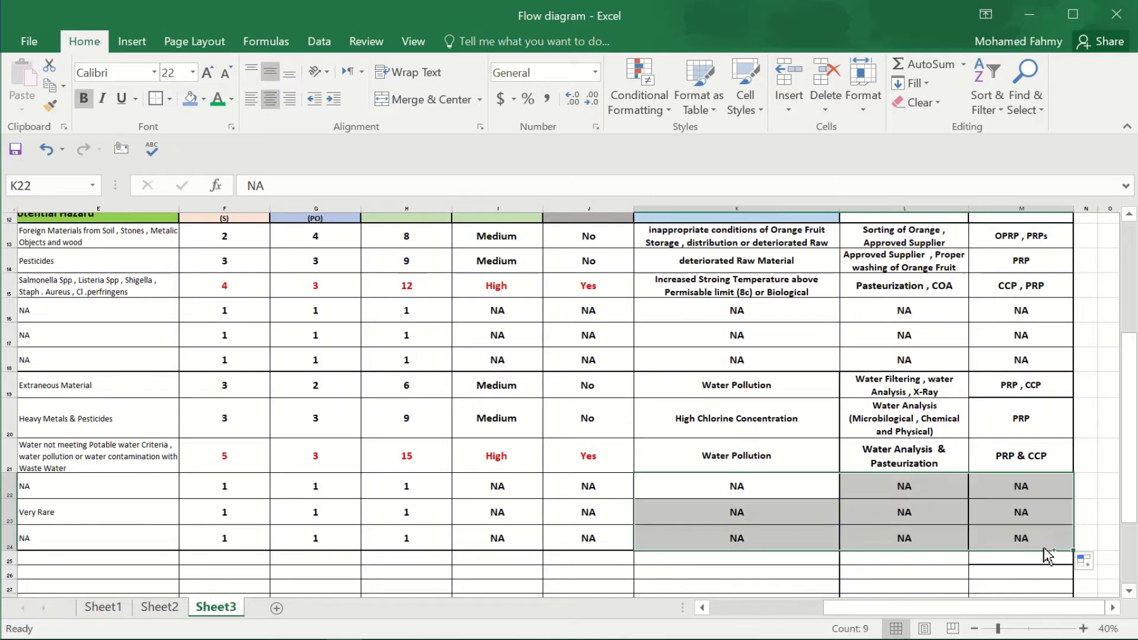
{"action": "left_click_drag", "start_coordinate": [1007, 609], "coordinate": [895, 609]}
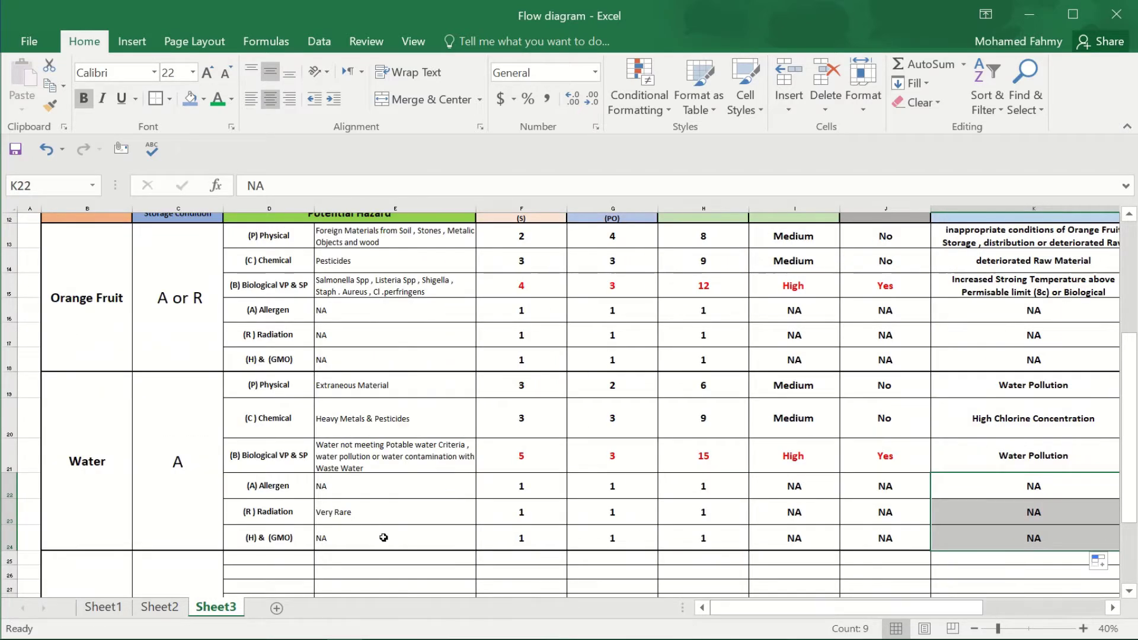
Enter "Air" as the material name in the merged cell B25 below Water
{"action": "scroll", "coordinate": [380, 551], "scroll_direction": "down", "scroll_amount": 2}
{"action": "left_click", "coordinate": [102, 453]}
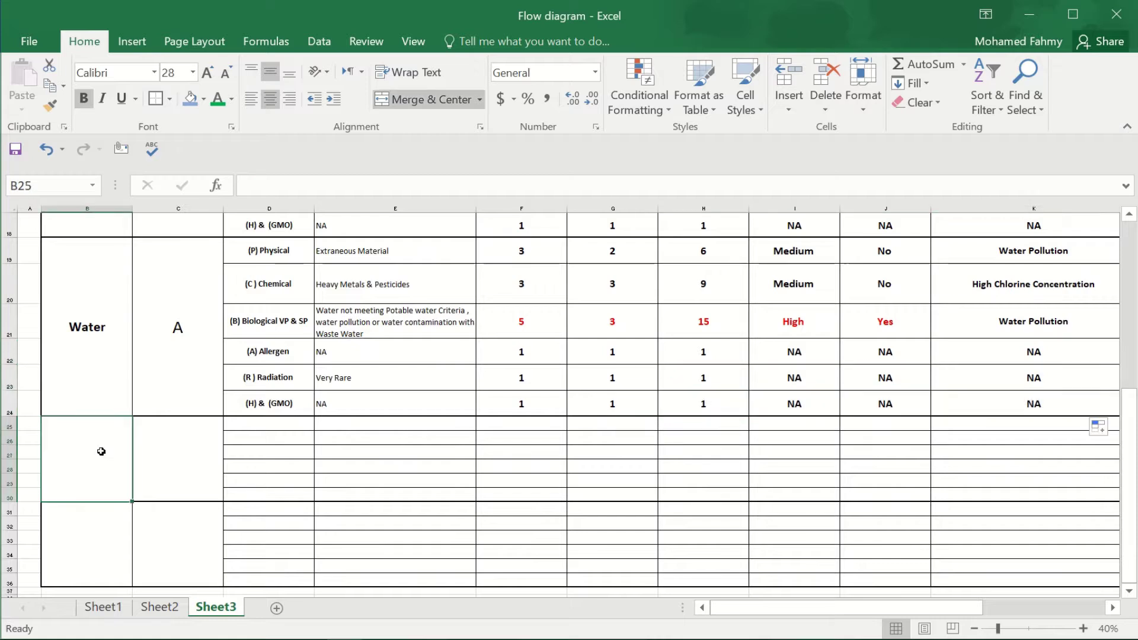
{"action": "scroll", "coordinate": [123, 479], "scroll_direction": "up", "scroll_amount": 3}
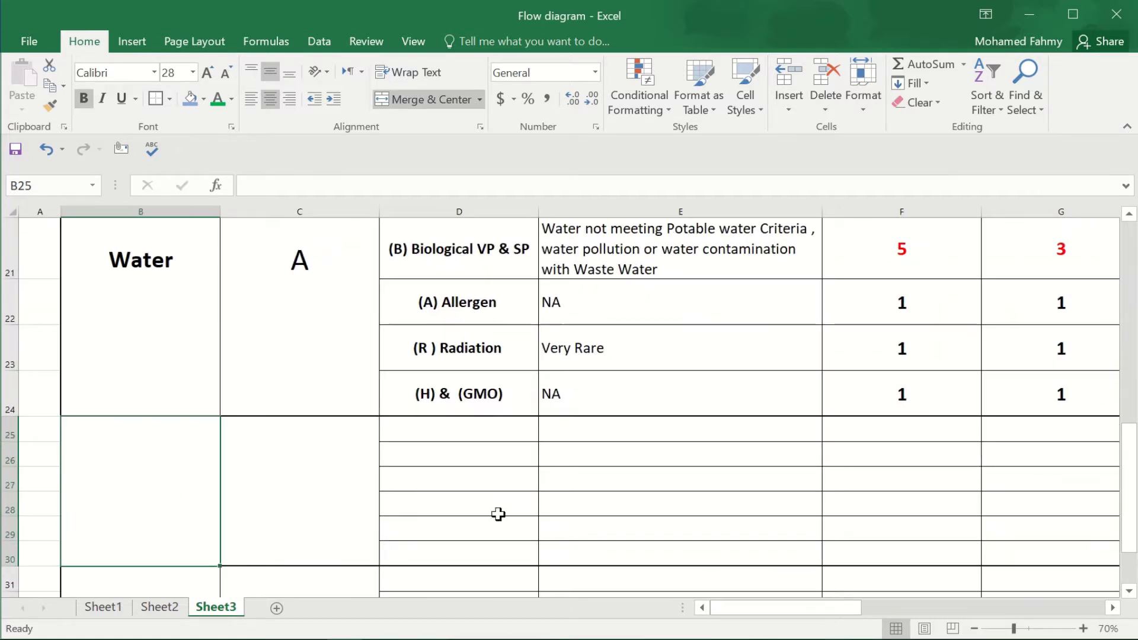
{"action": "type", "text": "A"}
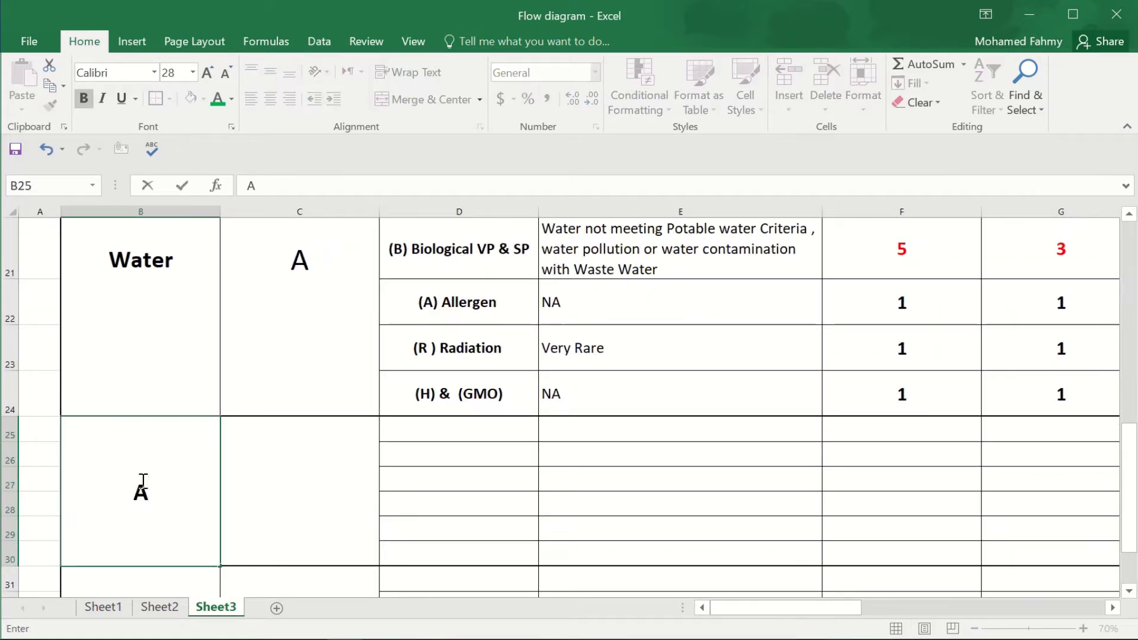
{"action": "type", "text": "ir"}
{"action": "left_click", "coordinate": [253, 508]}
{"action": "type", "text": "-"}
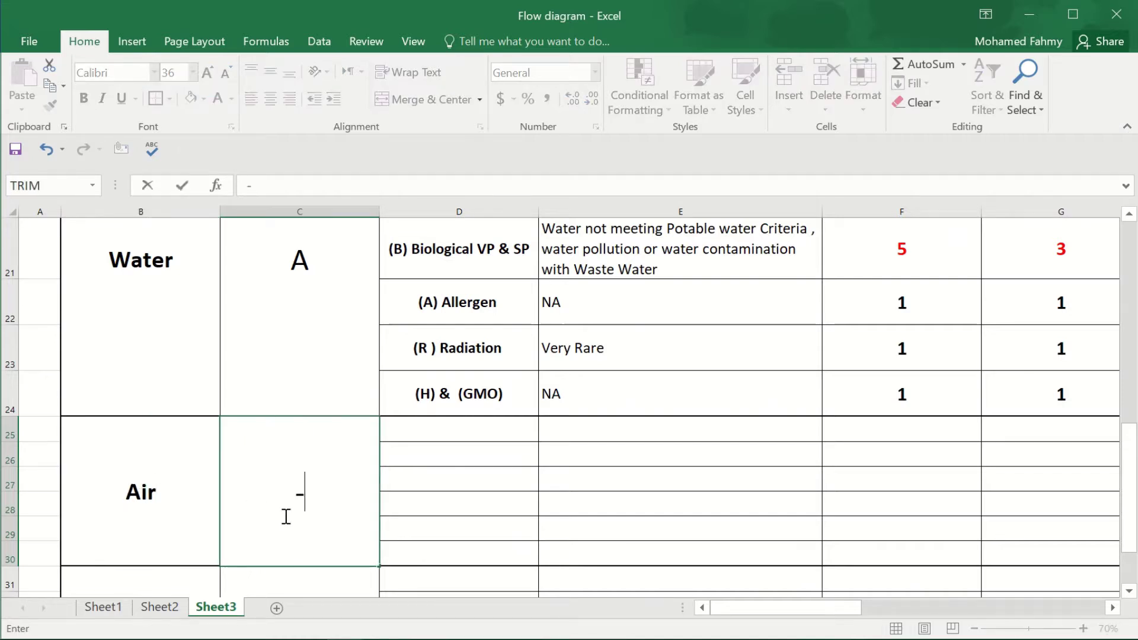
{"action": "key", "text": "BackSpace"}
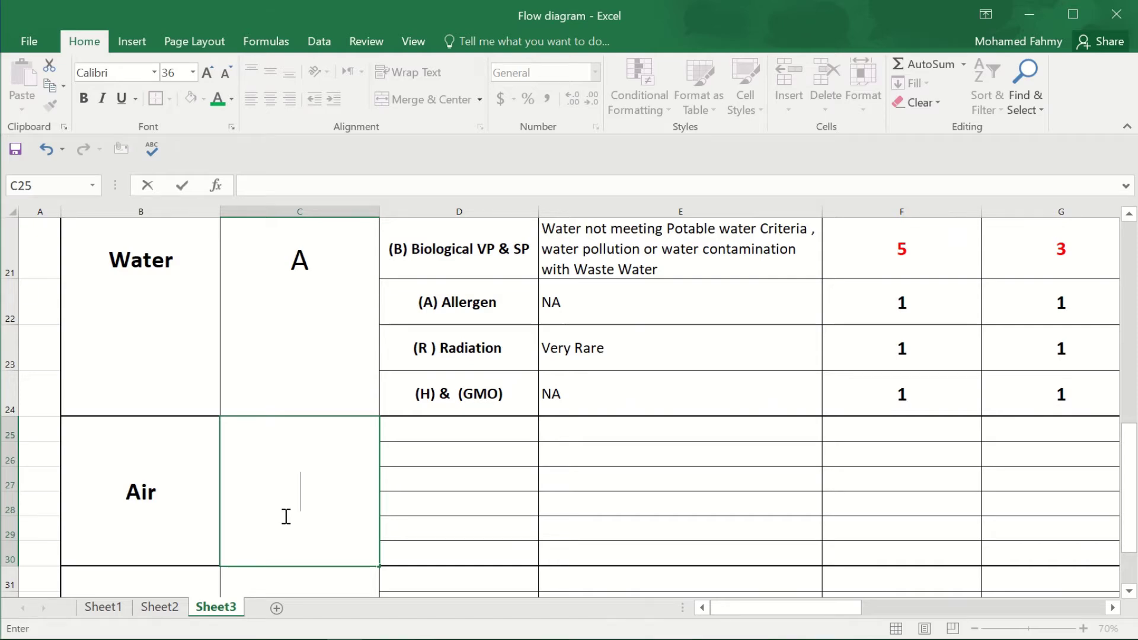
{"action": "left_click", "coordinate": [452, 492]}
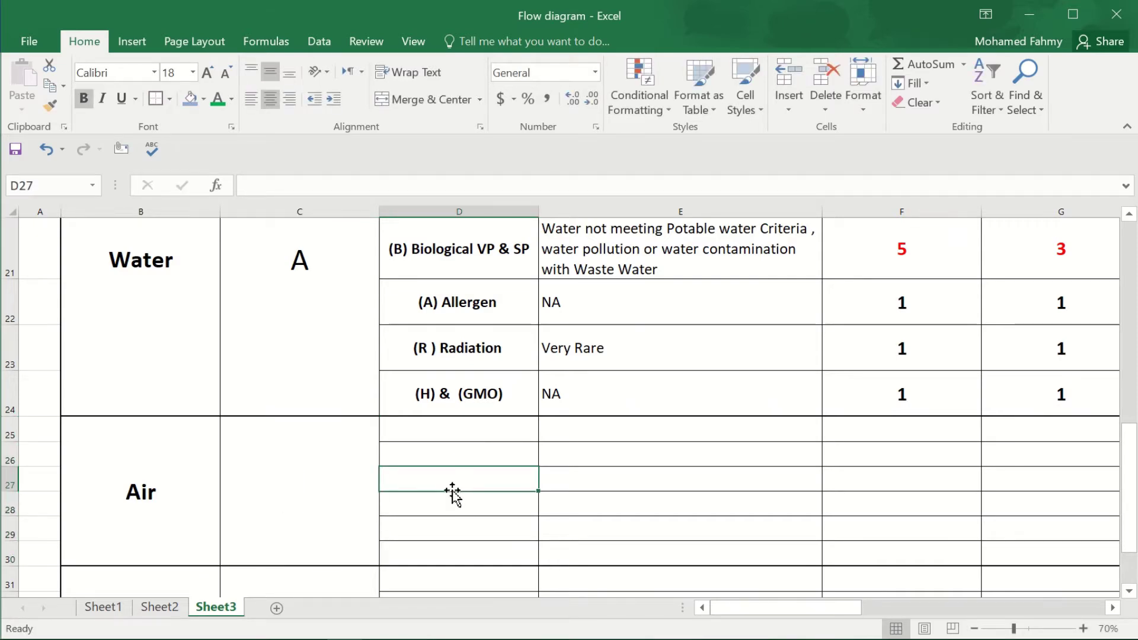
Copy the six hazard categories of the Water block (D19:D24) into the Air block, starting at D25
{"action": "scroll", "coordinate": [457, 415], "scroll_direction": "up", "scroll_amount": 2}
{"action": "left_click_drag", "start_coordinate": [453, 285], "coordinate": [440, 543]}
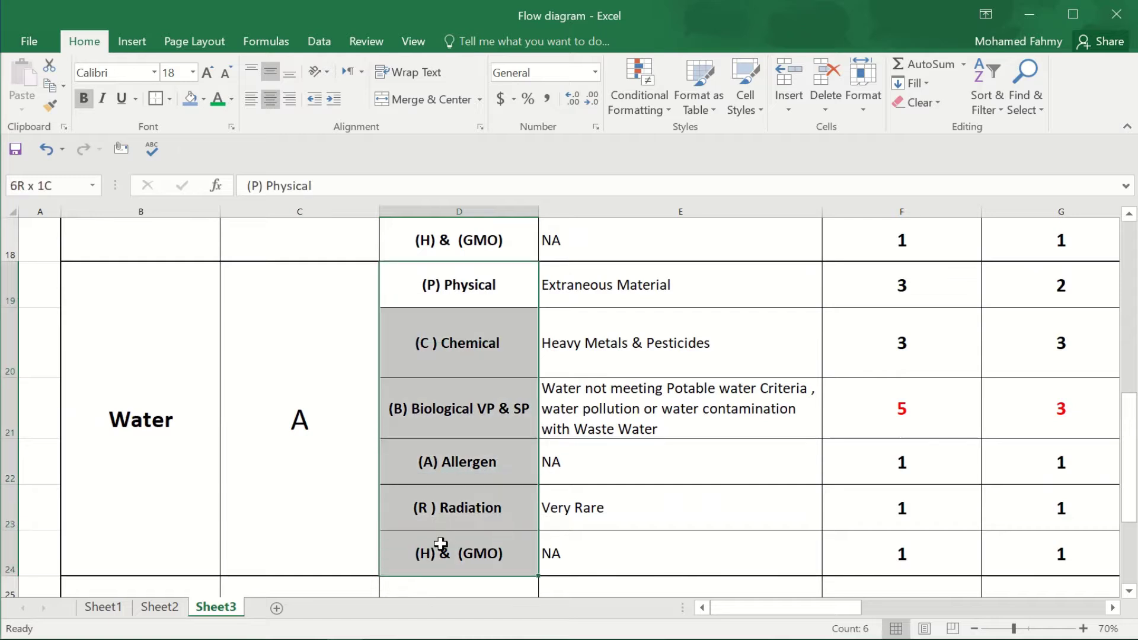
{"action": "key", "text": "ctrl+c"}
{"action": "scroll", "coordinate": [452, 542], "scroll_direction": "down", "scroll_amount": 2}
{"action": "left_click", "coordinate": [446, 282]}
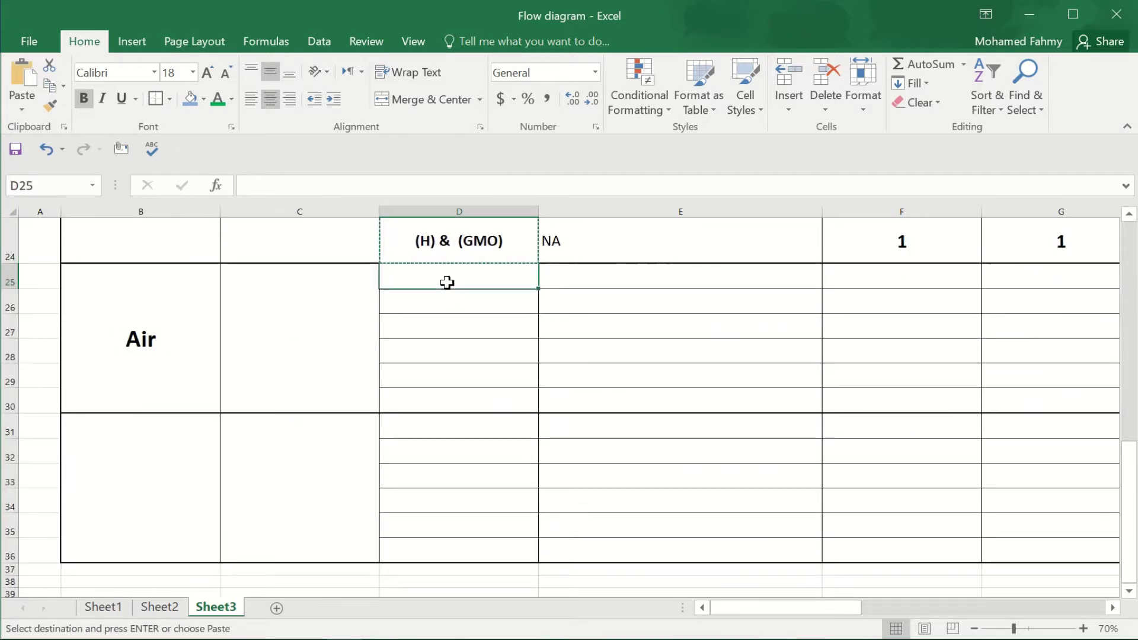
{"action": "key", "text": "ctrl+v"}
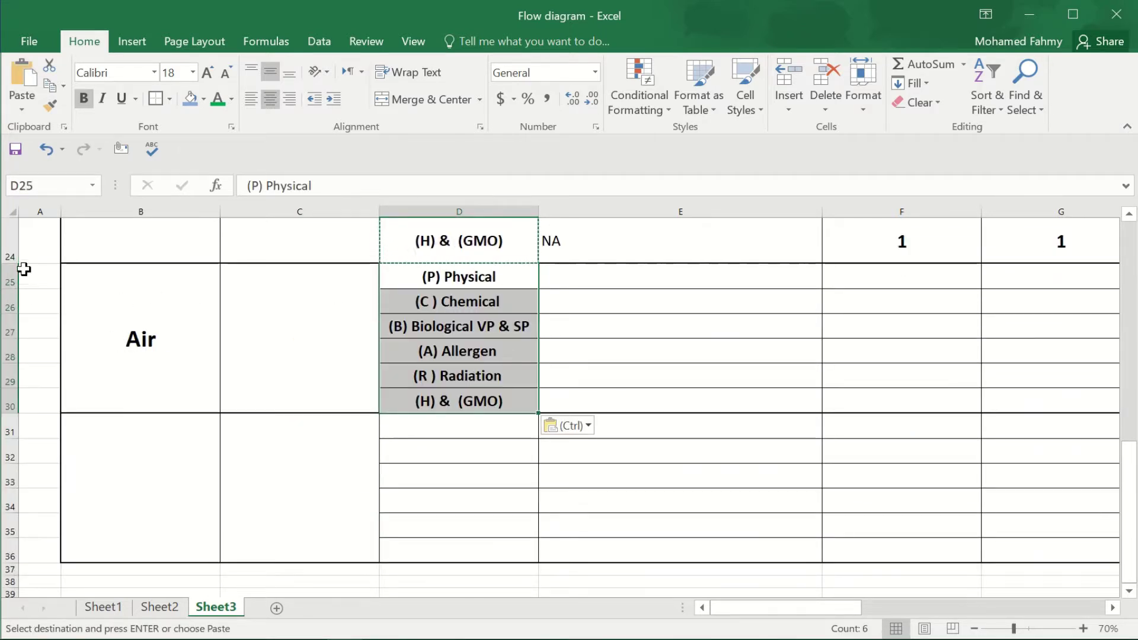
Increase the height of rows 25 to 30 together to give the Air block more space
{"action": "left_click_drag", "start_coordinate": [9, 276], "coordinate": [12, 403]}
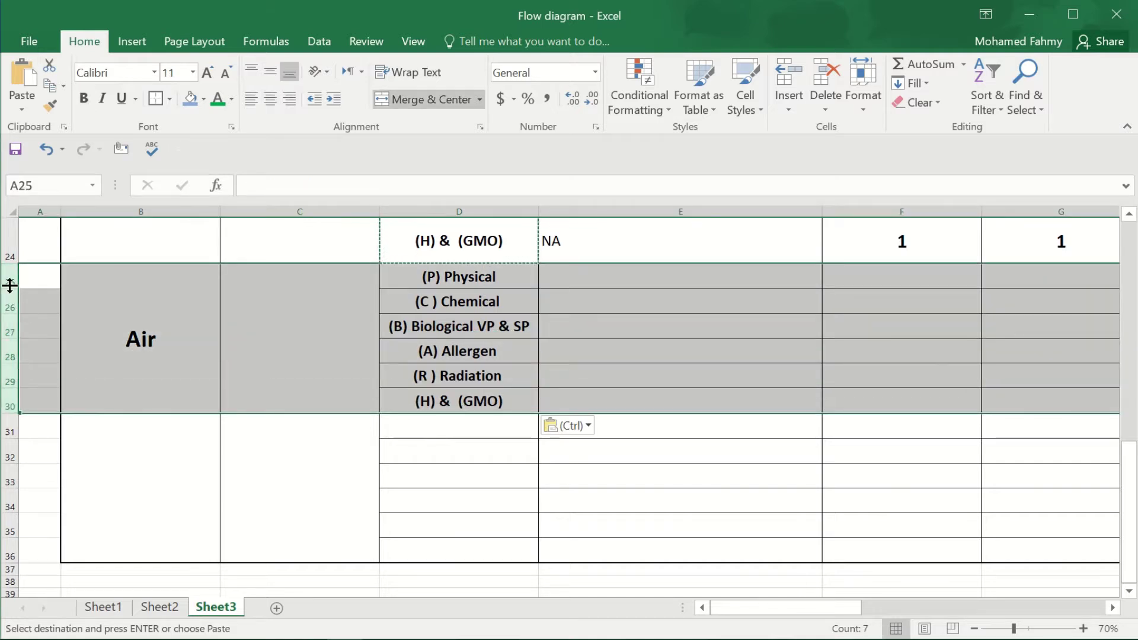
{"action": "mouse_move", "coordinate": [9, 286]}
{"action": "left_mouse_down"}
{"action": "mouse_move", "coordinate": [10, 323]}
{"action": "mouse_move", "coordinate": [12, 301]}
{"action": "left_mouse_up"}
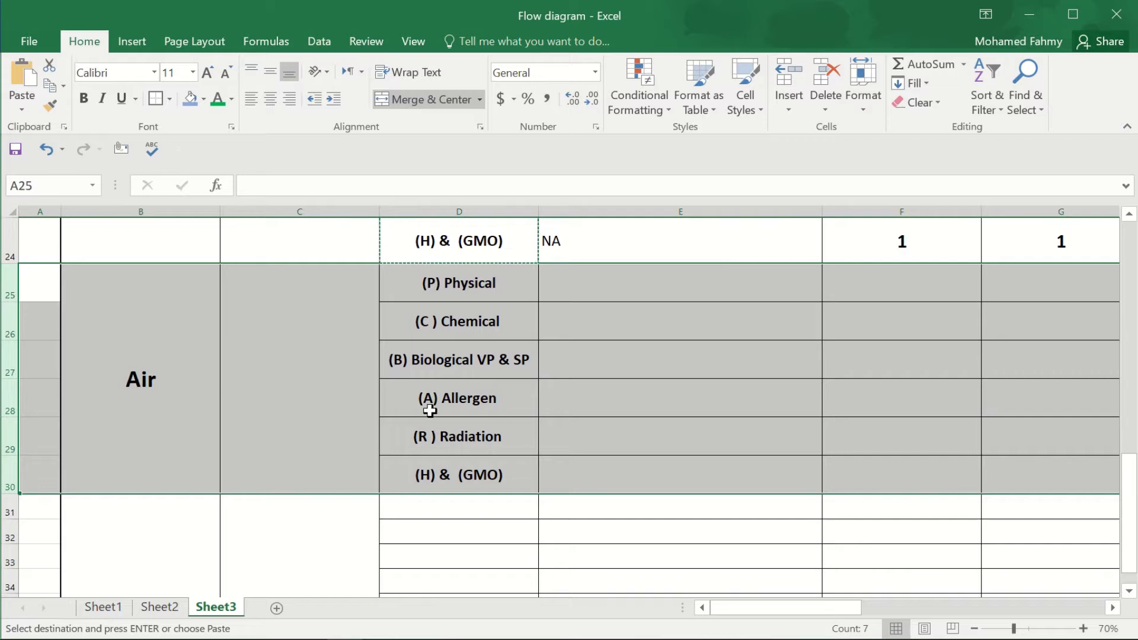
{"action": "left_click", "coordinate": [630, 391]}
Cancel the copy selection and enter "Sand and Dust" as Air's physical hazard in E25
{"action": "left_click", "coordinate": [575, 288]}
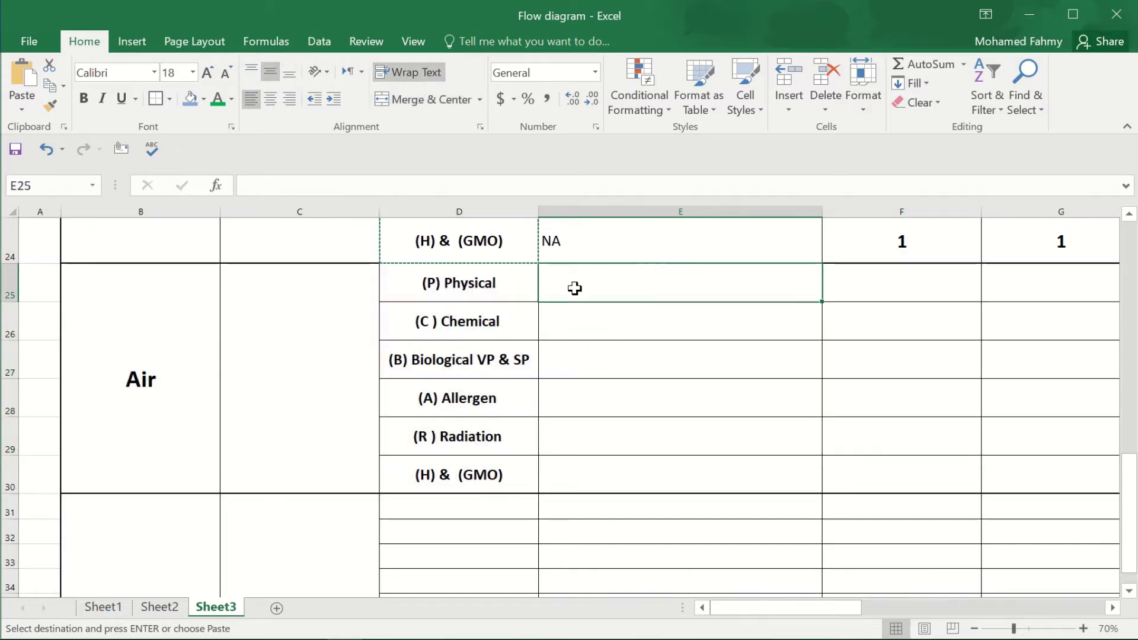
{"action": "key", "text": "Escape"}
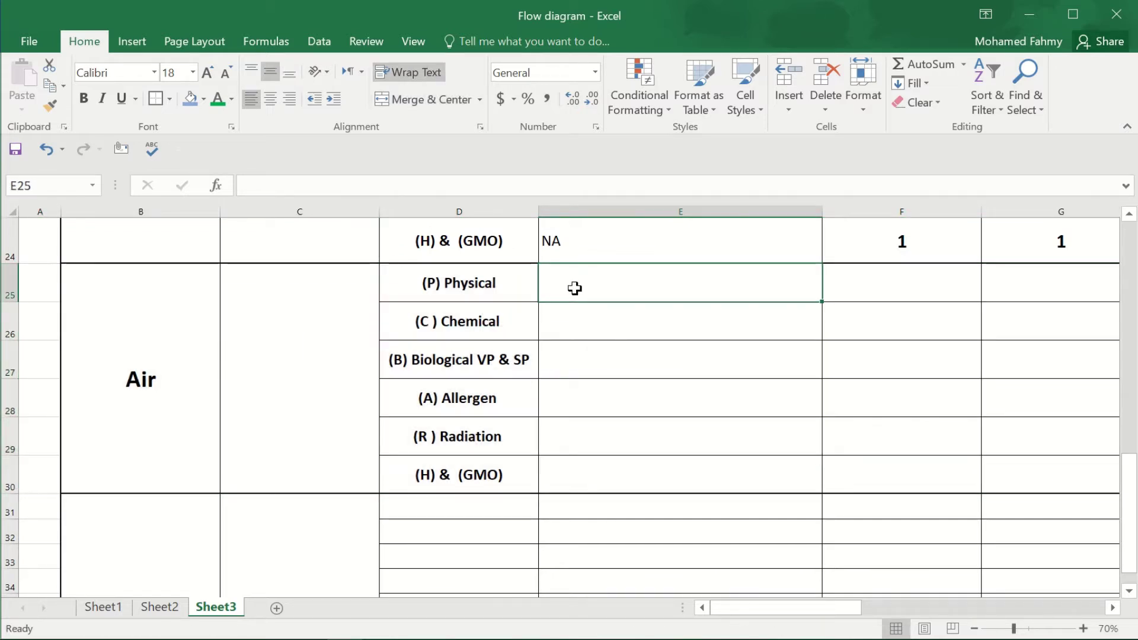
{"action": "type", "text": "Air"}
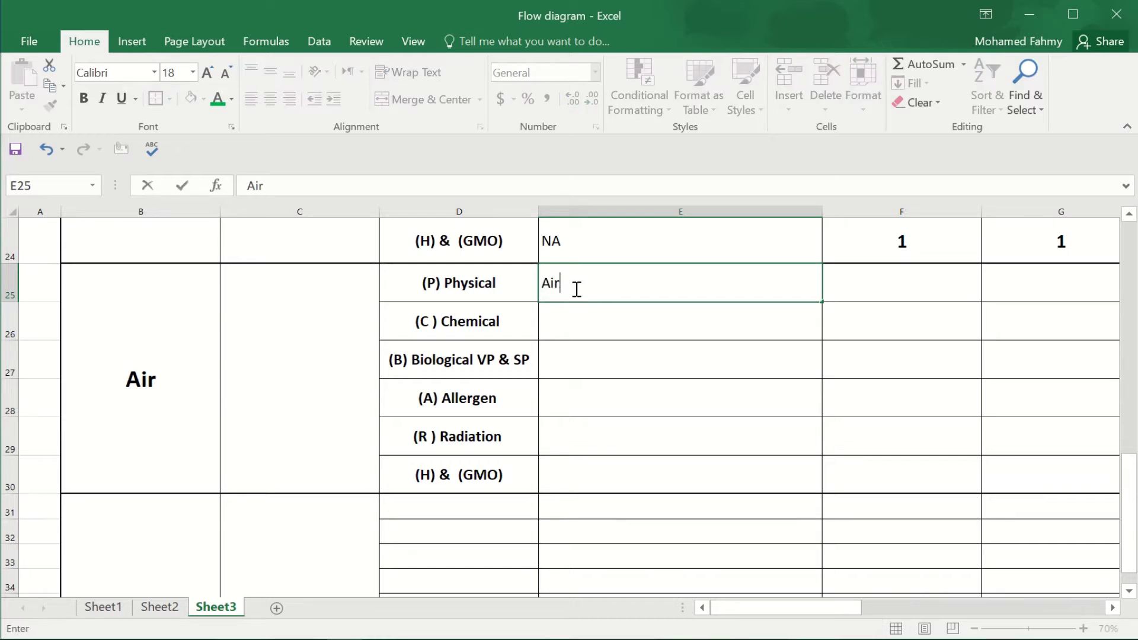
{"action": "key", "text": "BackSpace"}
{"action": "key", "text": "BackSpace"}
{"action": "type", "text": "Sand and Dust"}
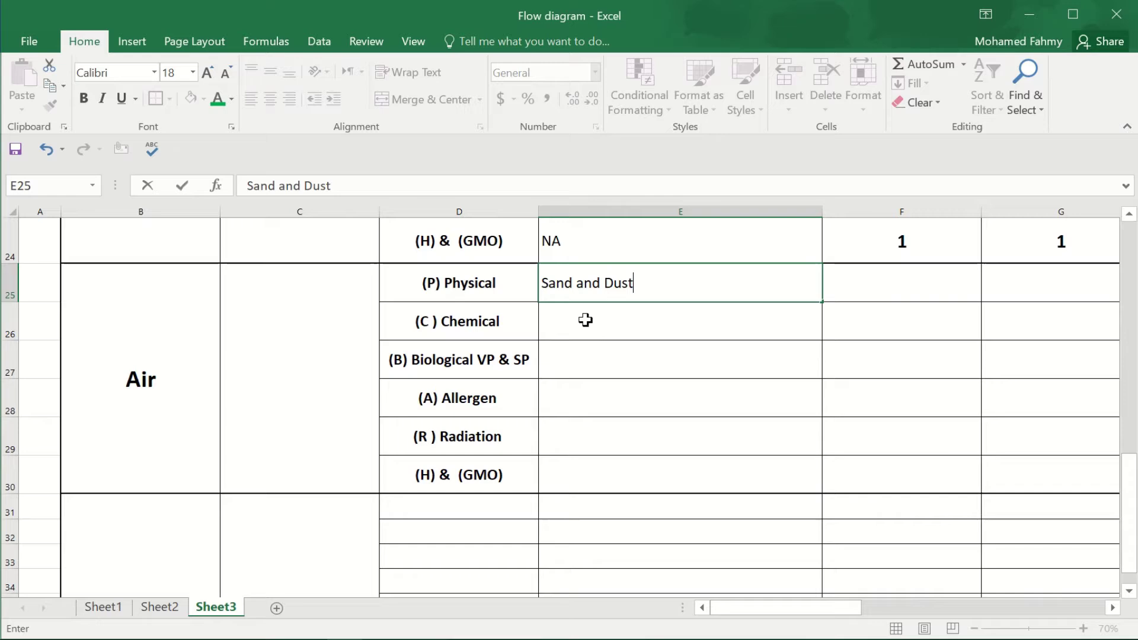
Enter "Chemcials Flames and Odors" as Air's chemical hazard in E26
{"action": "left_click", "coordinate": [585, 320]}
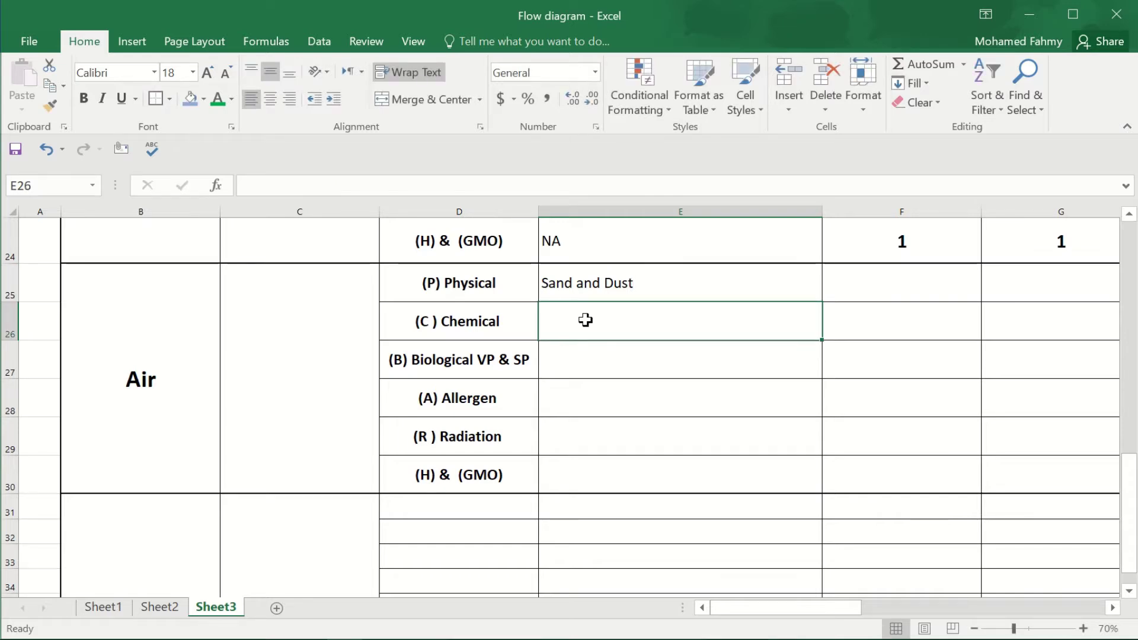
{"action": "type", "text": "C"}
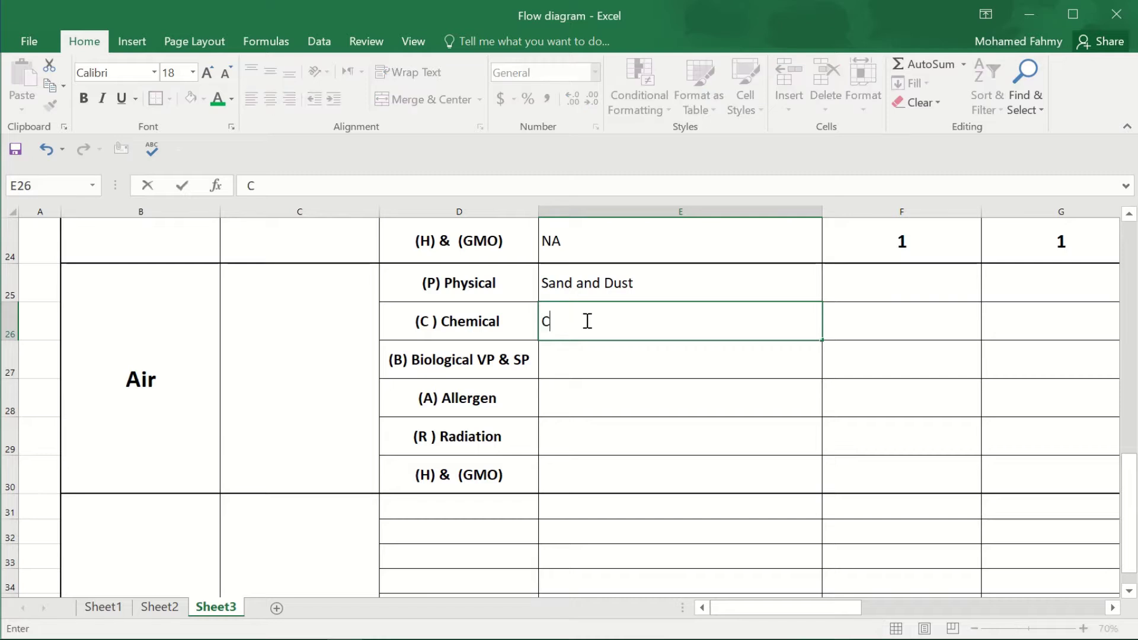
{"action": "type", "text": "hemcials"}
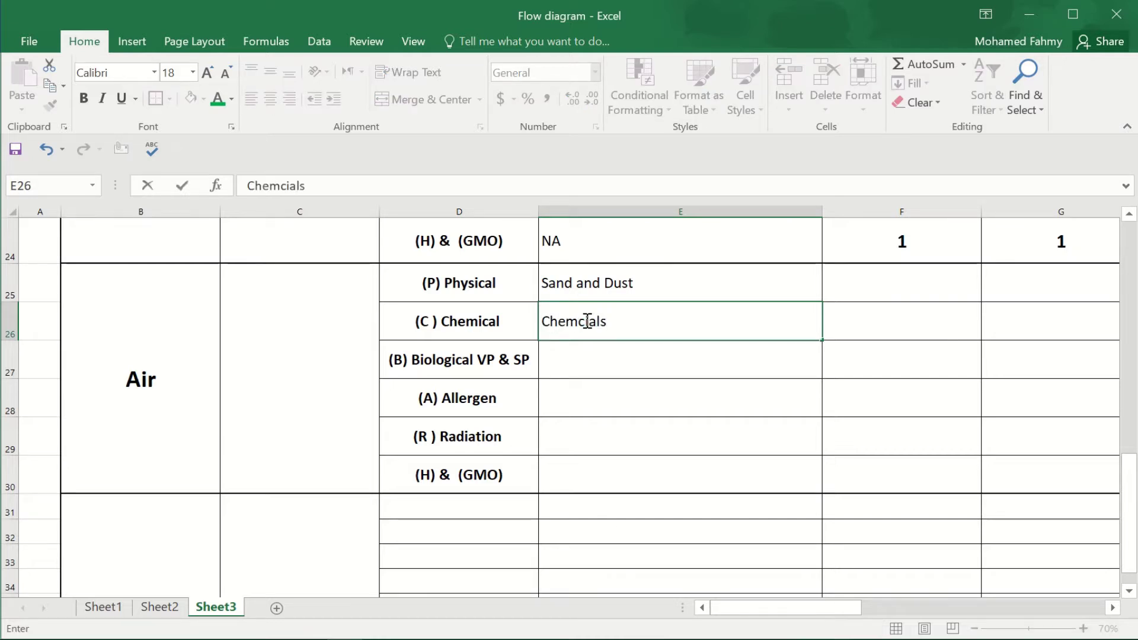
{"action": "type", "text": " Flames and Odors"}
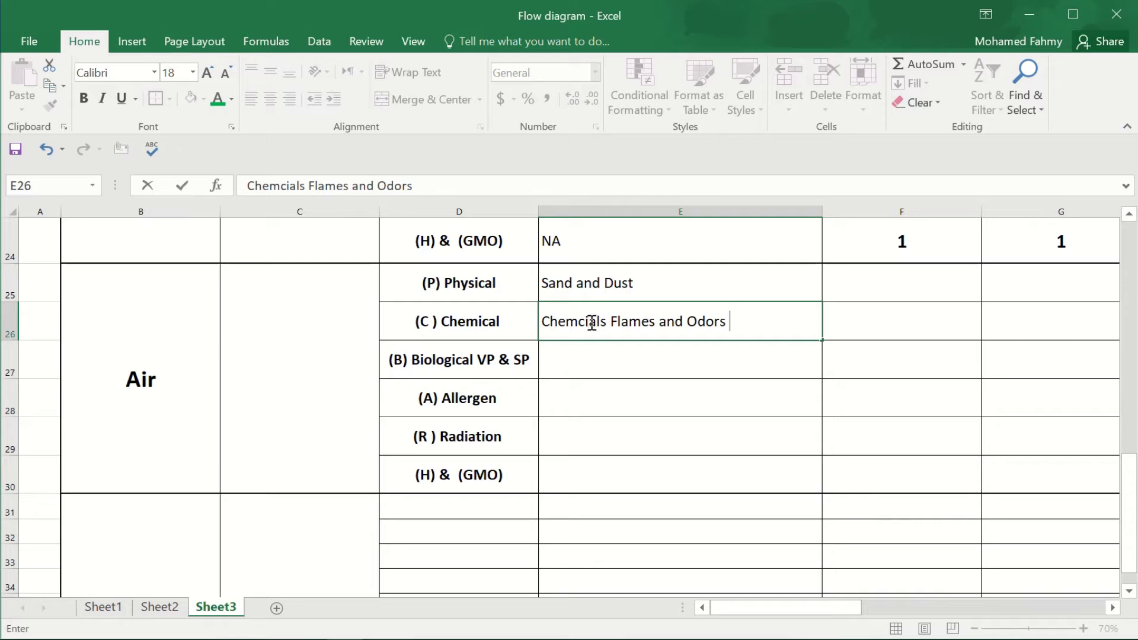
Enter "Air Pollution" as Air's biological hazard in E27
{"action": "left_click", "coordinate": [570, 357]}
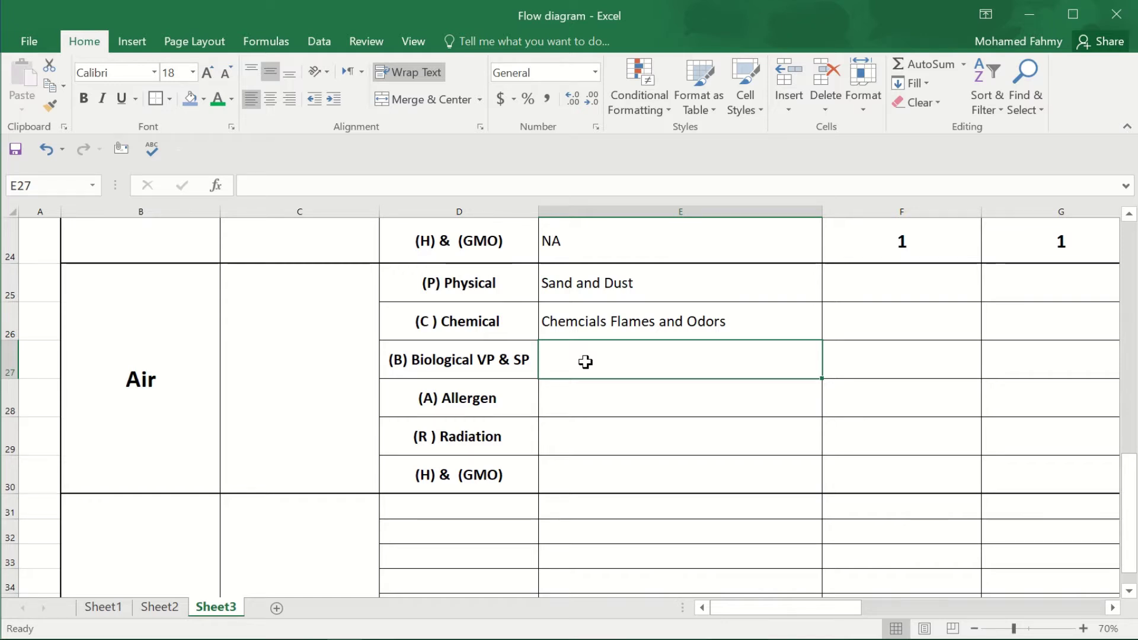
{"action": "type", "text": "Air Po"}
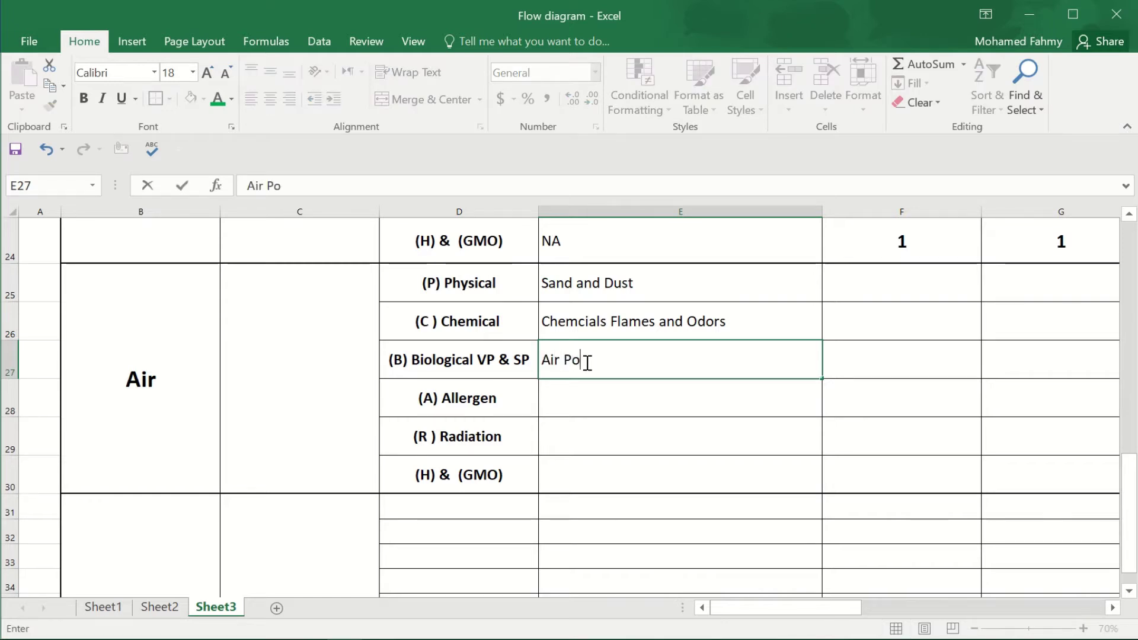
{"action": "type", "text": "llution"}
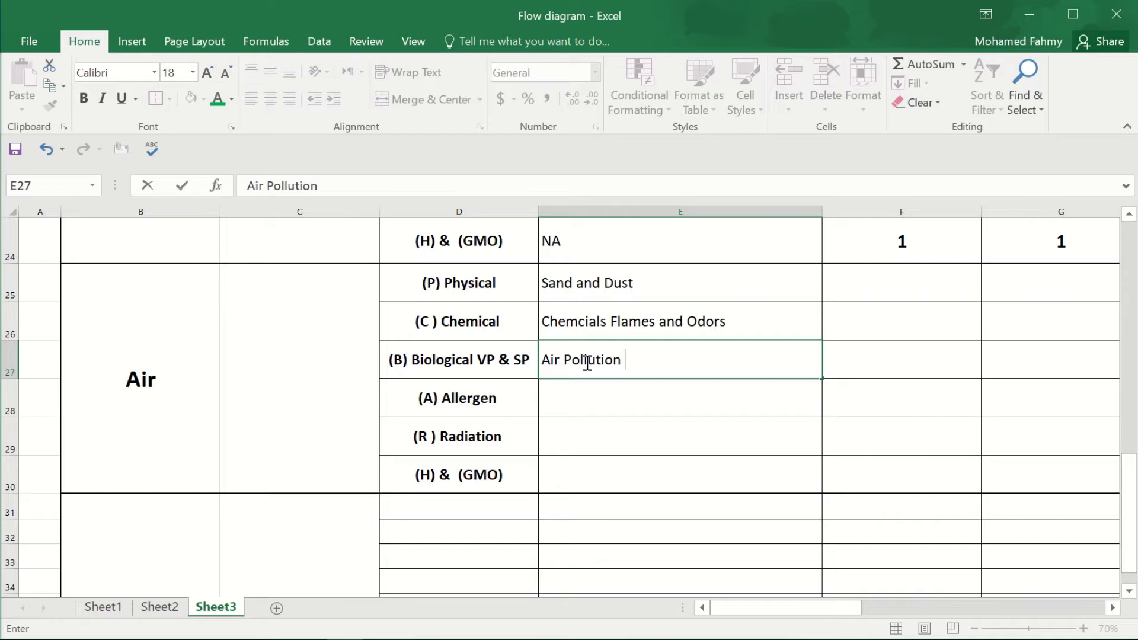
Enter "na" as Air's allergen hazard in E28
{"action": "left_click", "coordinate": [588, 393]}
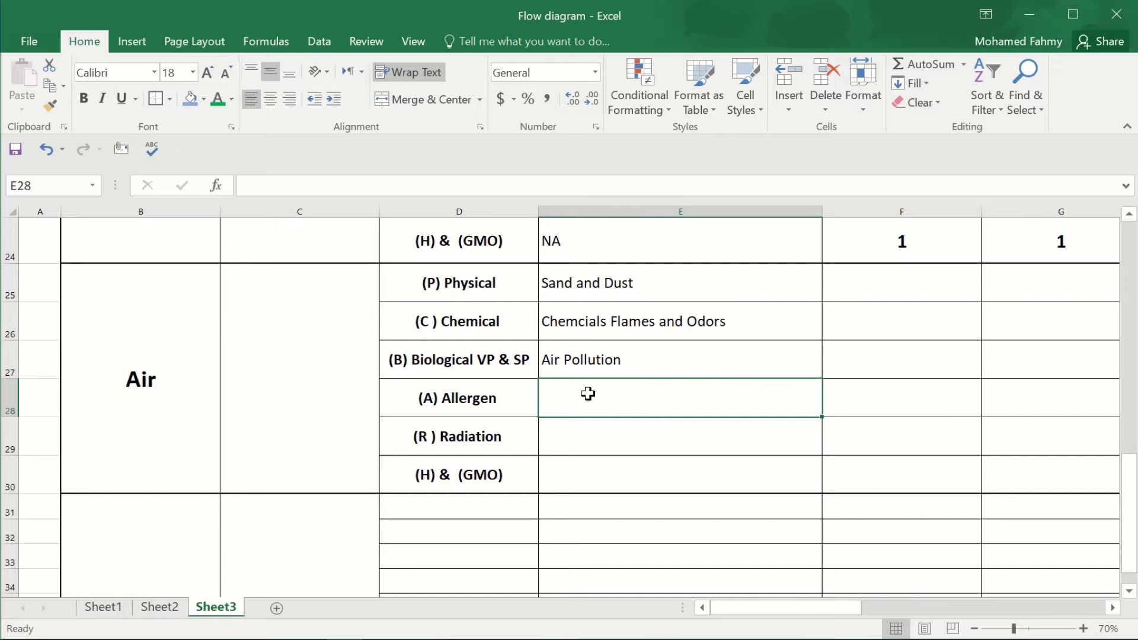
{"action": "type", "text": "na"}
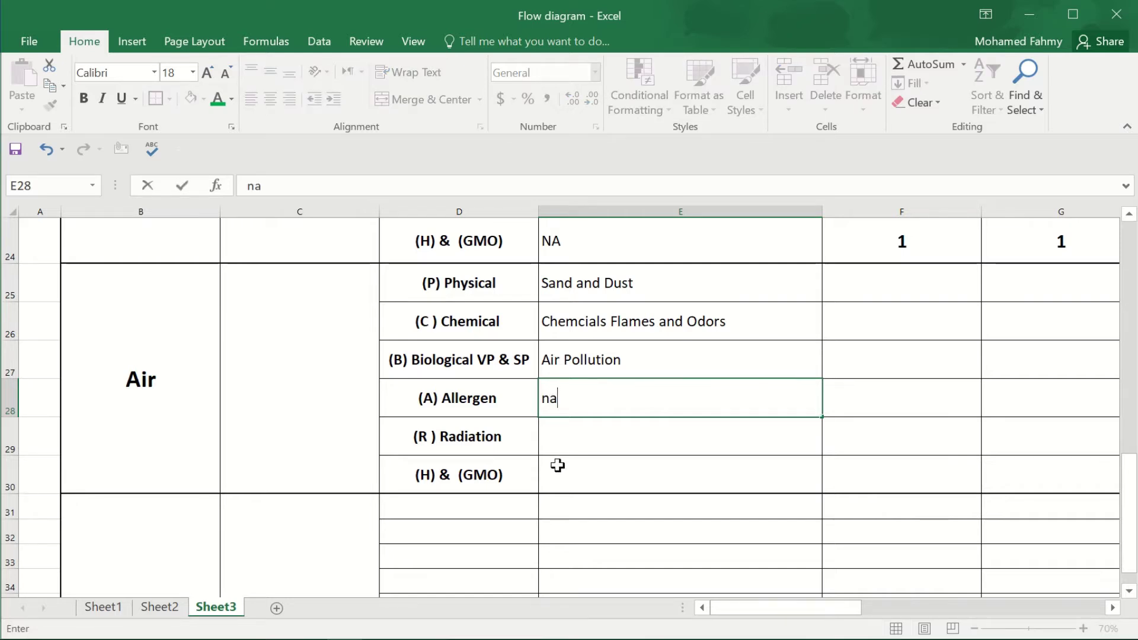
{"action": "key", "text": "Return"}
Copy "NA" from E22 into E28:E30 for Air's allergen, radiation and GMO hazards
{"action": "left_click", "coordinate": [594, 255]}
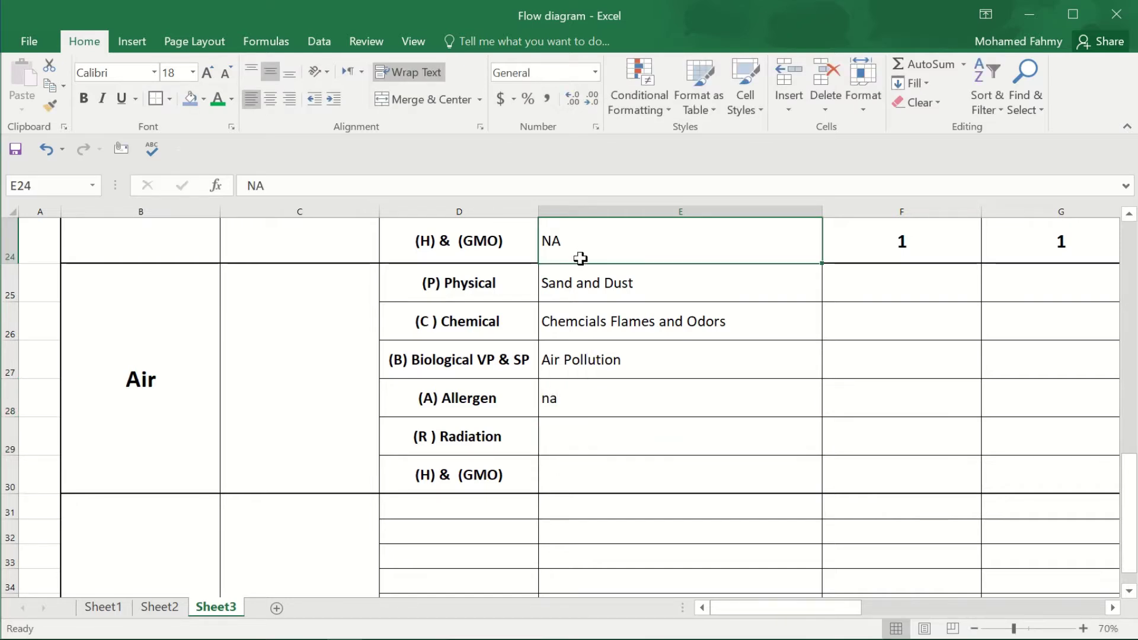
{"action": "scroll", "coordinate": [579, 254], "scroll_direction": "up", "scroll_amount": 1}
{"action": "left_click", "coordinate": [570, 307]}
{"action": "key", "text": "ctrl+c"}
{"action": "scroll", "coordinate": [571, 307], "scroll_direction": "down", "scroll_amount": 2}
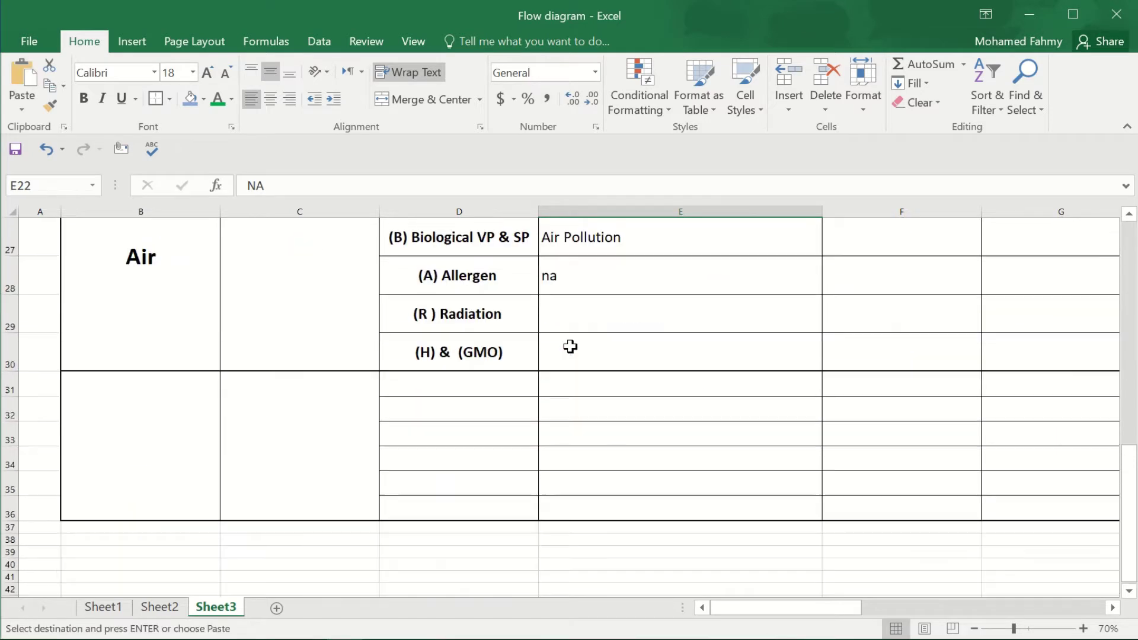
{"action": "left_click", "coordinate": [573, 272]}
{"action": "left_click", "coordinate": [571, 355], "text": "shift"}
{"action": "key", "text": "ctrl+v"}
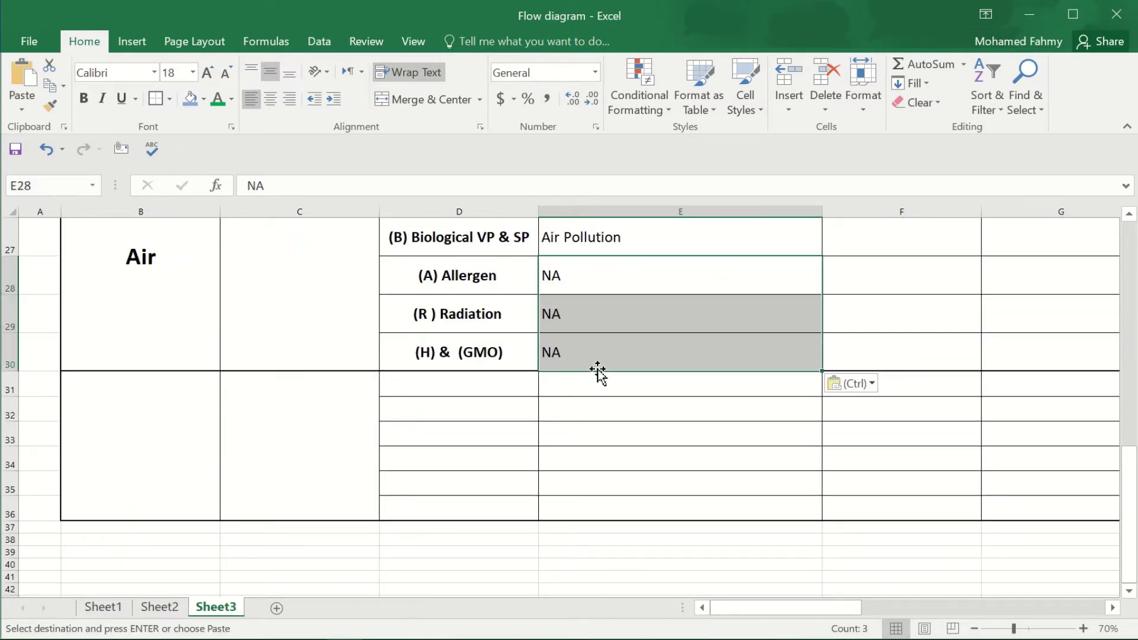
{"action": "scroll", "coordinate": [652, 407], "scroll_direction": "down", "scroll_amount": 1}
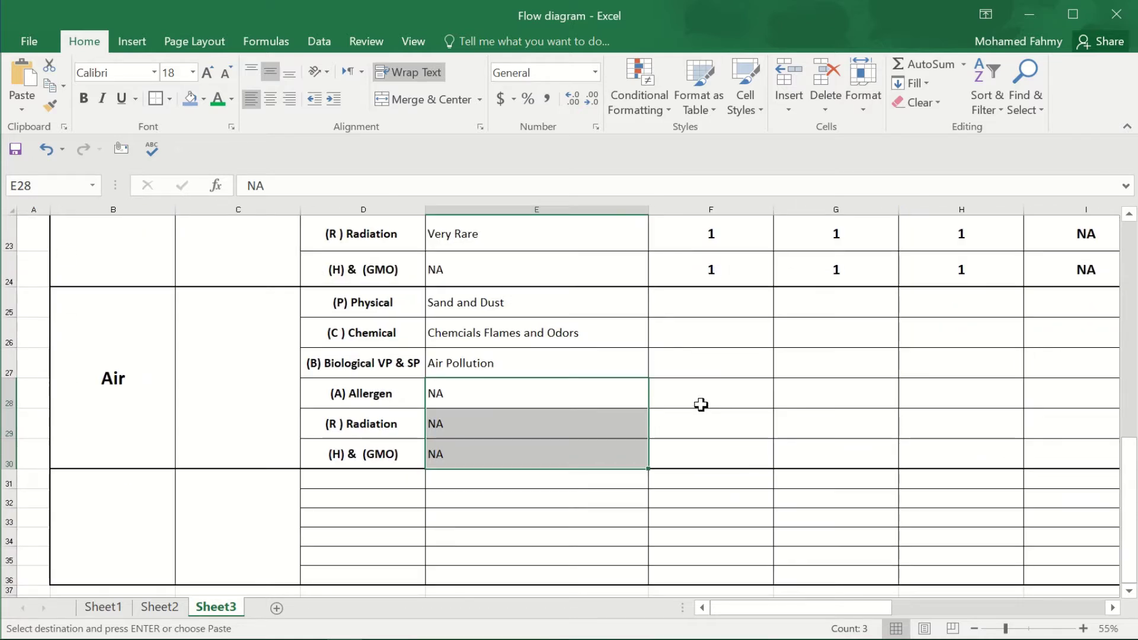
Score Air's physical hazard in row 25 with severity 1, probability 2 and outcome 2
{"action": "left_click", "coordinate": [713, 306]}
{"action": "type", "text": "1"}
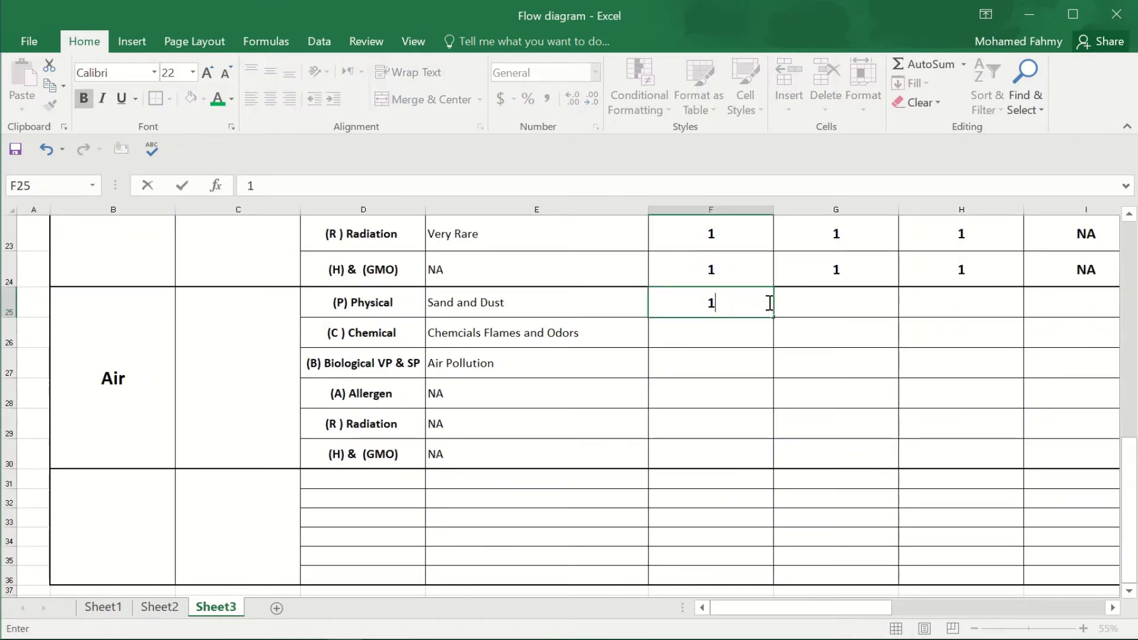
{"action": "key", "text": "Tab"}
{"action": "type", "text": "2"}
{"action": "key", "text": "Tab"}
{"action": "type", "text": "2"}
{"action": "key", "text": "Return"}
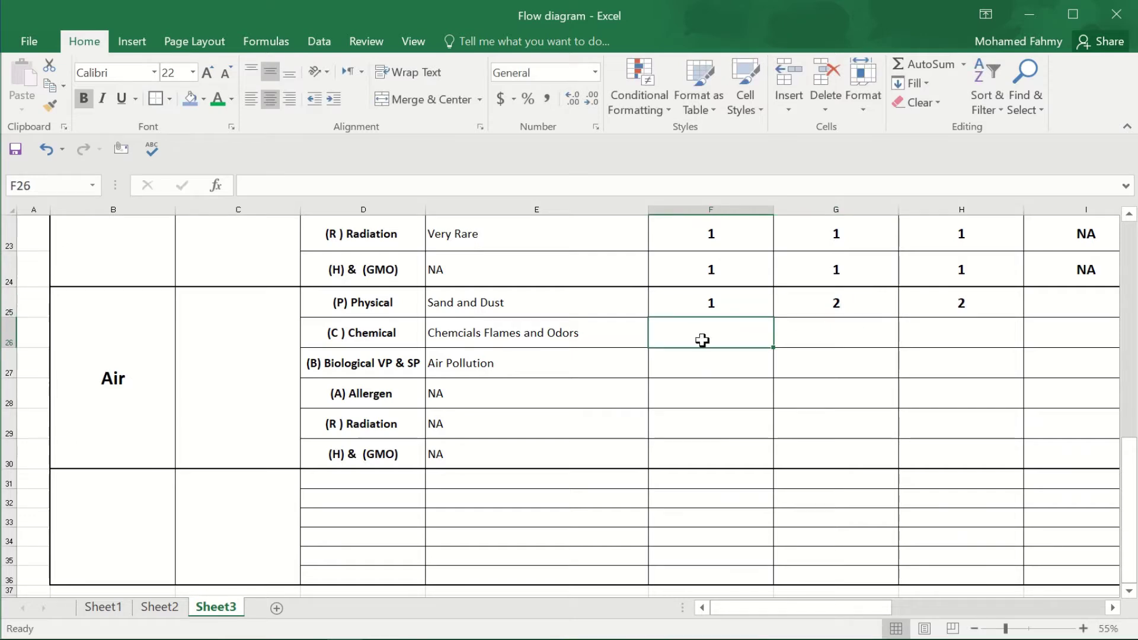
Score Air's chemical hazard in row 26 with 1 for severity, probability and outcome
{"action": "type", "text": "1"}
{"action": "key", "text": "Tab"}
{"action": "type", "text": "1"}
{"action": "key", "text": "Tab"}
{"action": "type", "text": "1"}
{"action": "key", "text": "Return"}
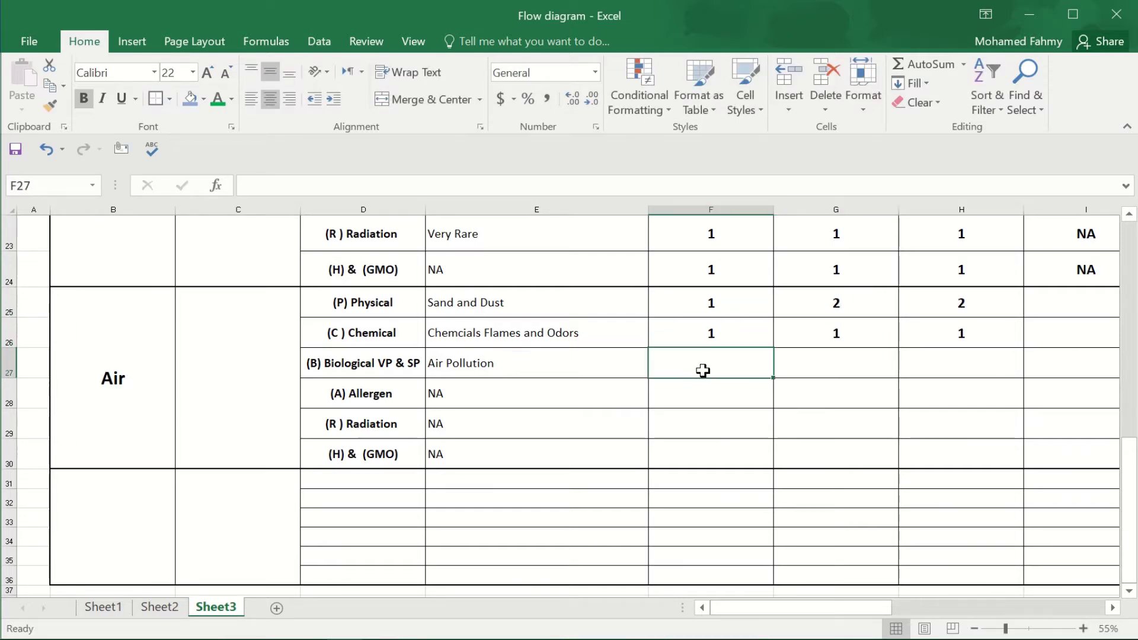
Score Air's biological hazard in row 27 with severity 2 and probability 1, and set the font colour of F27:H27 to Automatic
{"action": "type", "text": "2"}
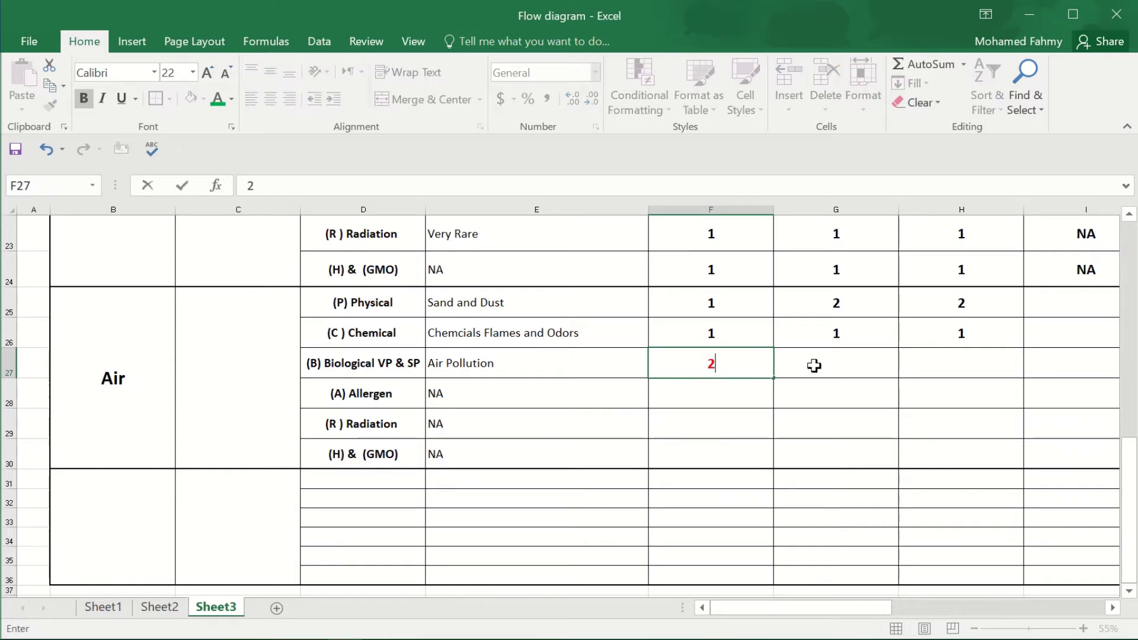
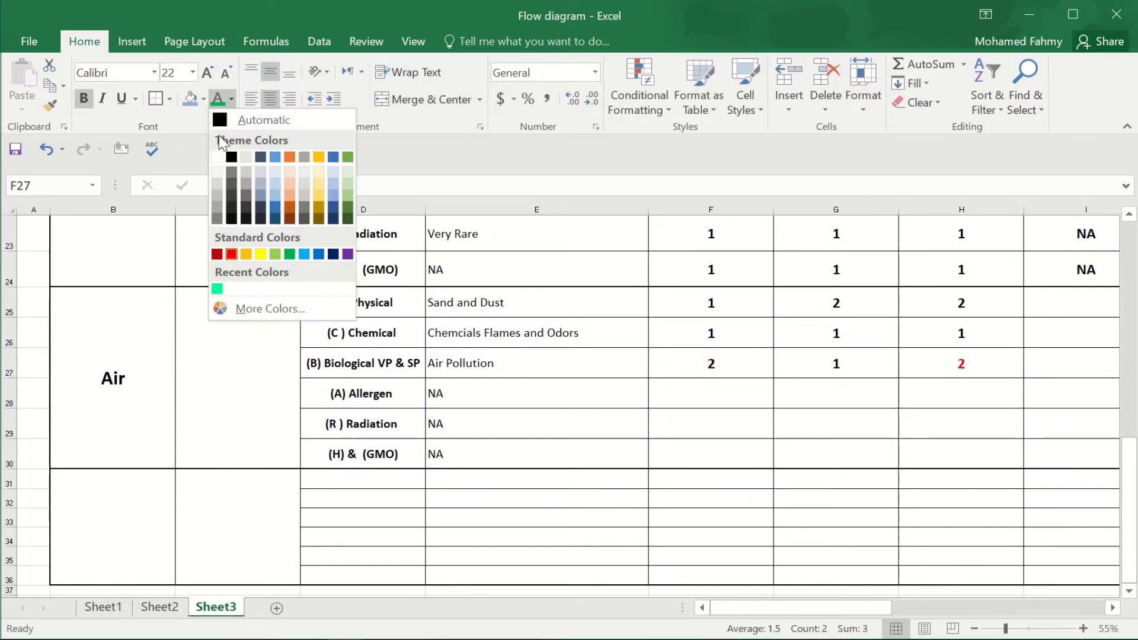
{"action": "left_click", "coordinate": [254, 118]}
{"action": "left_click", "coordinate": [934, 398]}
{"action": "left_click", "coordinate": [932, 353]}
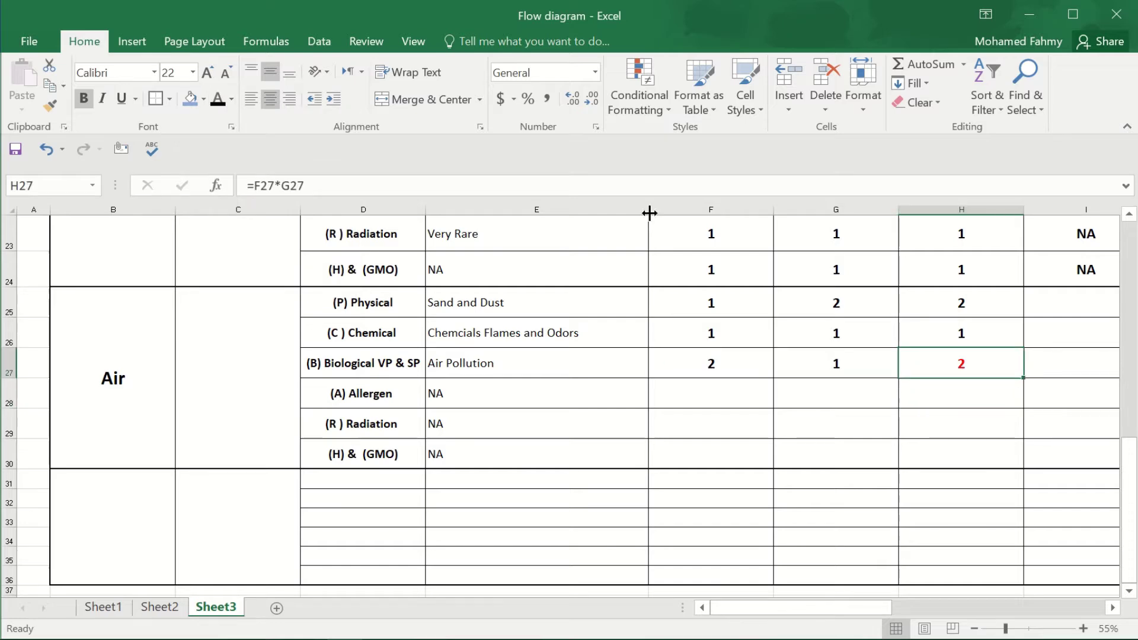
{"action": "left_click", "coordinate": [218, 99]}
{"action": "key", "text": "ctrl+s"}
Score Air's allergen hazard in row 28 with severity 2, probability 1 and outcome 2
{"action": "left_click", "coordinate": [717, 372]}
{"action": "left_click", "coordinate": [715, 392]}
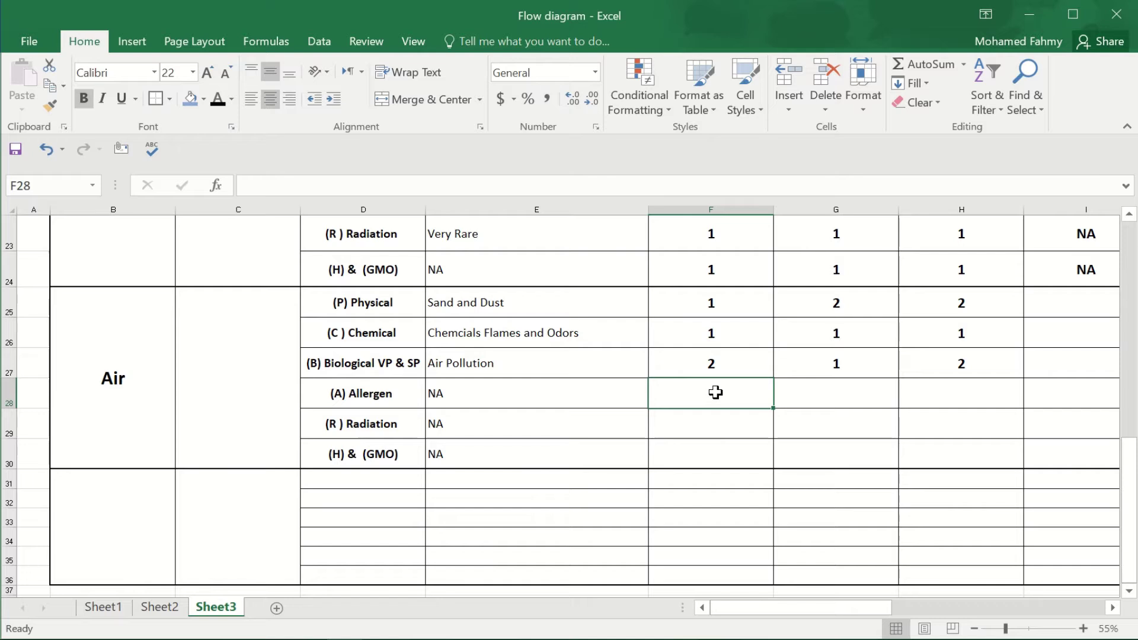
{"action": "type", "text": "2"}
{"action": "key", "text": "Tab"}
{"action": "type", "text": "1"}
{"action": "key", "text": "Tab"}
{"action": "type", "text": "2"}
{"action": "key", "text": "Return"}
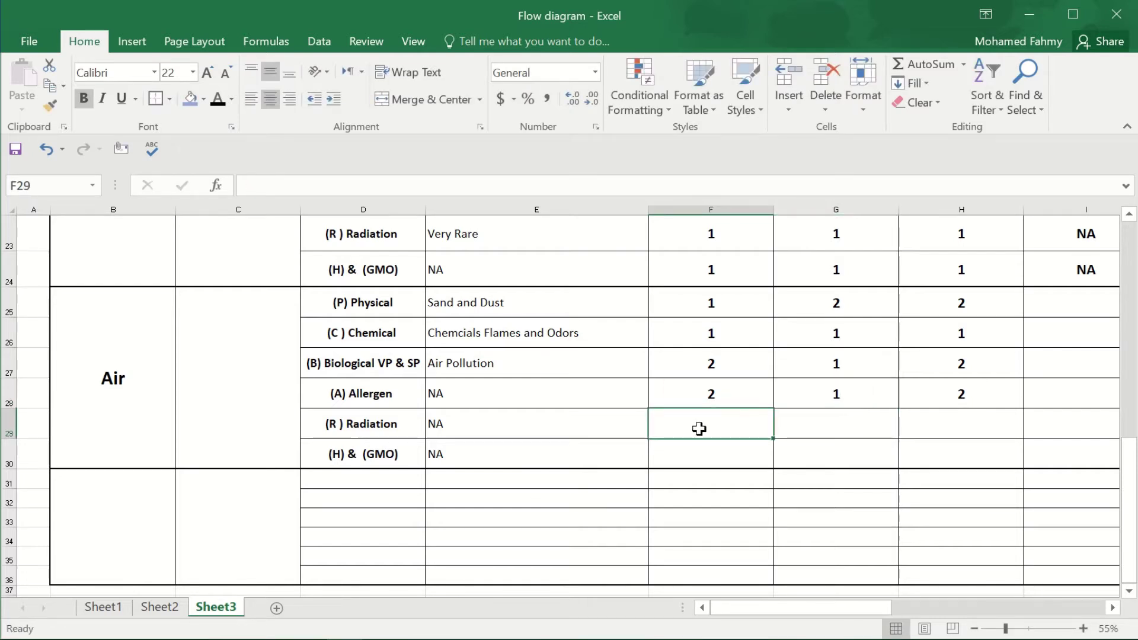
Score Air's radiation and GMO hazards in rows 29 and 30 with 1 for severity, probability and outcome
{"action": "type", "text": "1"}
{"action": "key", "text": "Tab"}
{"action": "type", "text": "1"}
{"action": "key", "text": "Tab"}
{"action": "type", "text": "1"}
{"action": "key", "text": "Return"}
{"action": "type", "text": "1"}
{"action": "key", "text": "Tab"}
{"action": "type", "text": "1"}
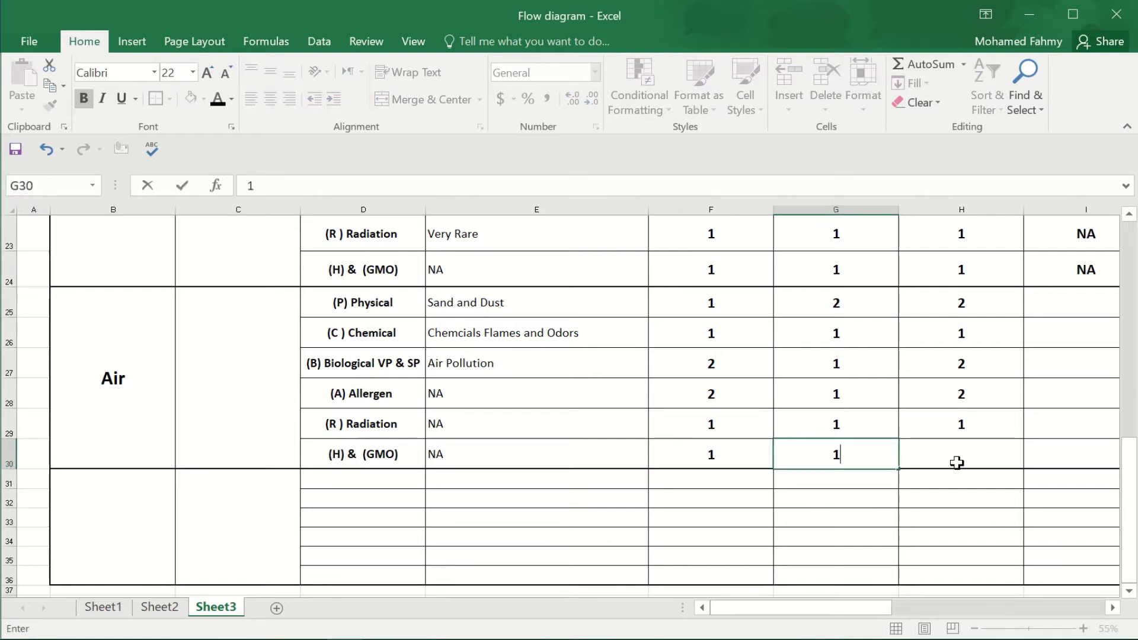
{"action": "key", "text": "Tab"}
Enter "No" in I25 and copy it down to I26:I30
{"action": "left_click_drag", "start_coordinate": [873, 607], "coordinate": [948, 602]}
{"action": "left_click", "coordinate": [933, 301]}
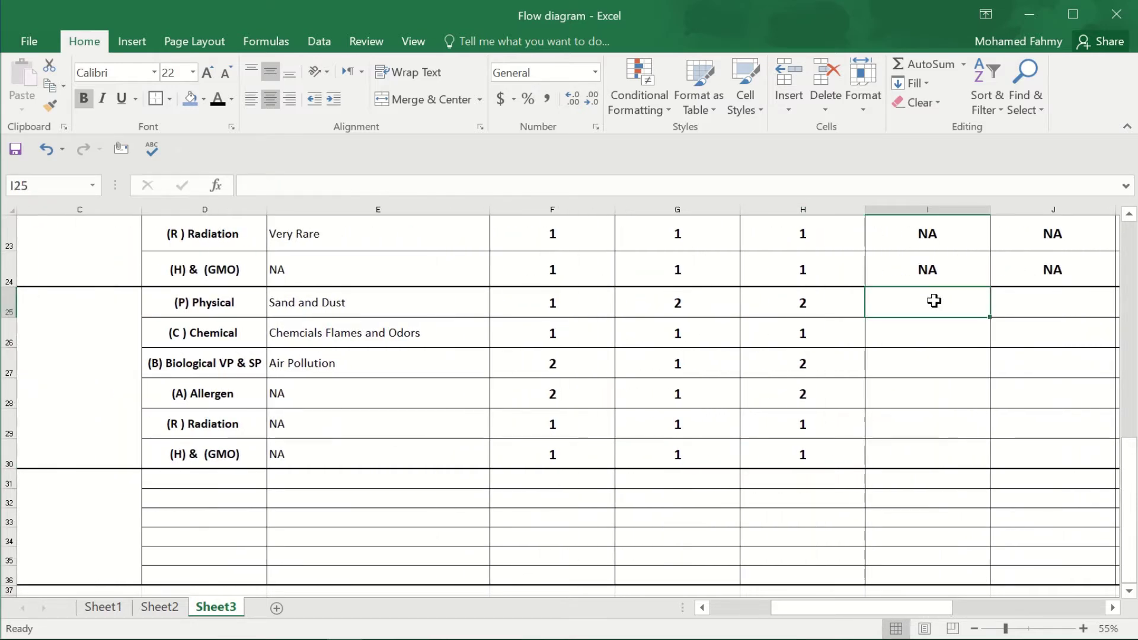
{"action": "type", "text": "No"}
{"action": "key", "text": "Return"}
{"action": "left_click", "coordinate": [949, 304]}
{"action": "key", "text": "ctrl+c"}
{"action": "left_click_drag", "start_coordinate": [934, 332], "coordinate": [917, 454]}
{"action": "key", "text": "Return"}
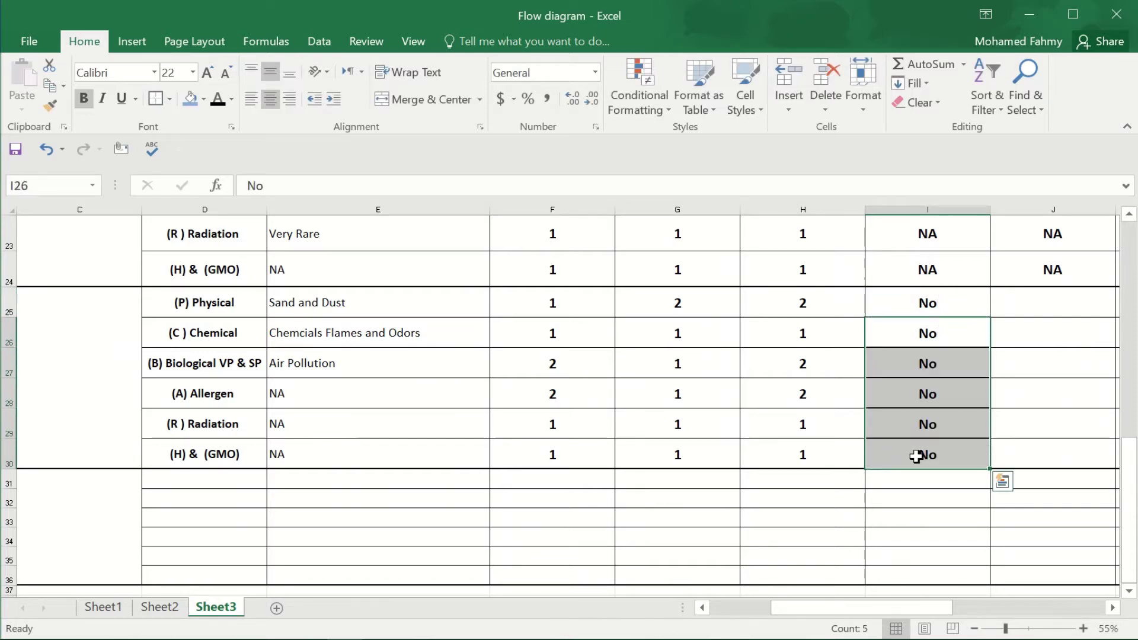
{"action": "left_click_drag", "start_coordinate": [930, 609], "coordinate": [989, 610]}
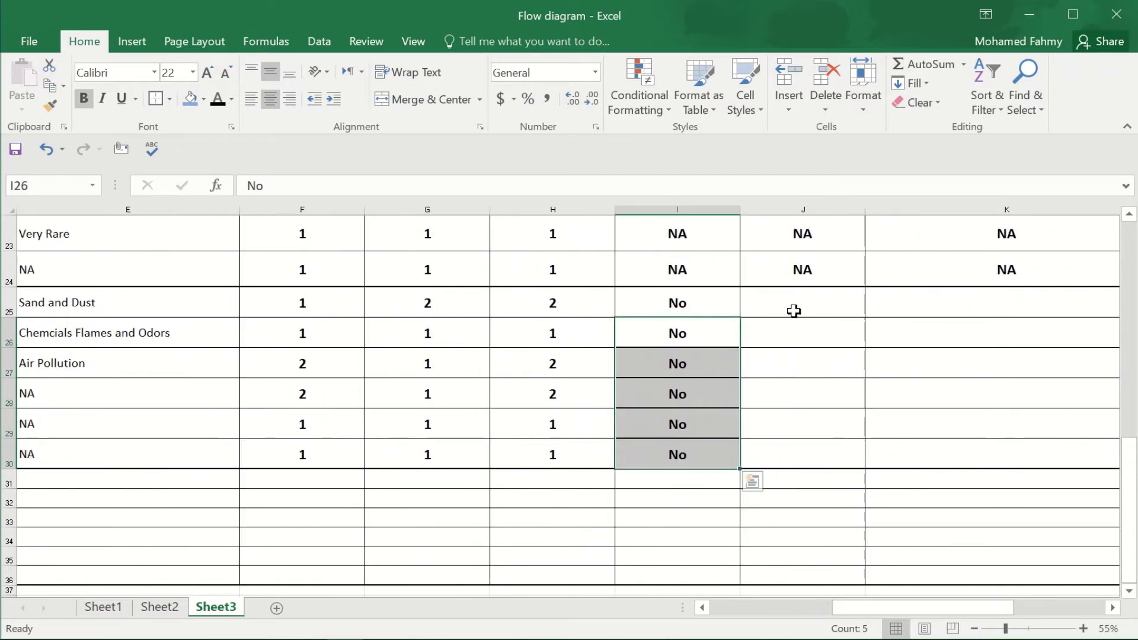
{"action": "left_click", "coordinate": [795, 306]}
{"action": "scroll", "coordinate": [794, 306], "scroll_direction": "up", "scroll_amount": 6}
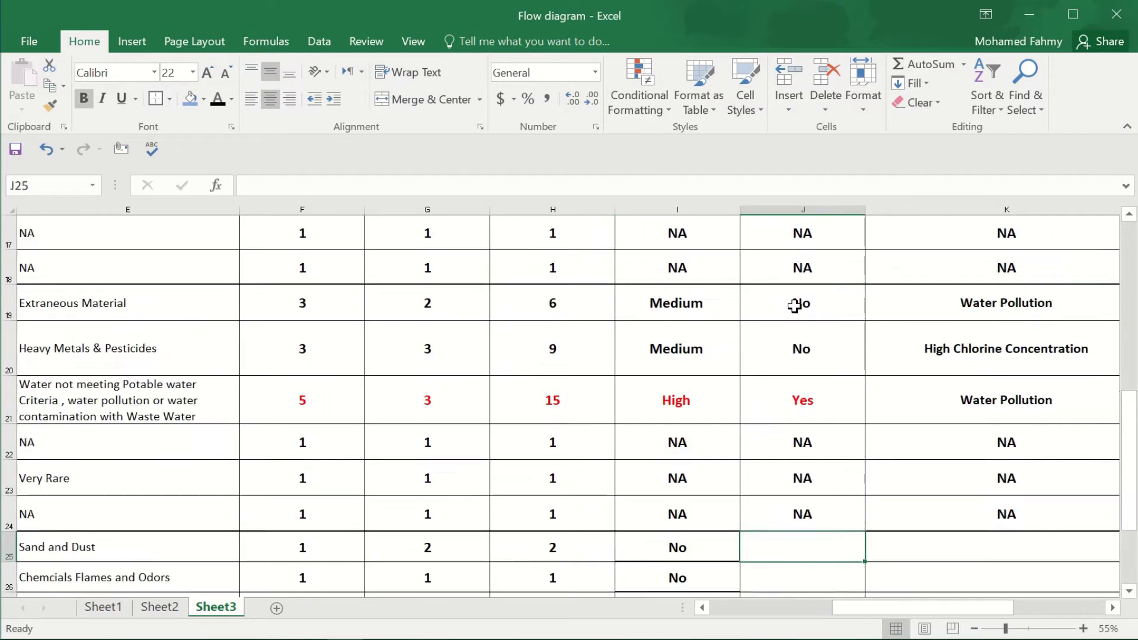
{"action": "scroll", "coordinate": [786, 272], "scroll_direction": "down", "scroll_amount": 6}
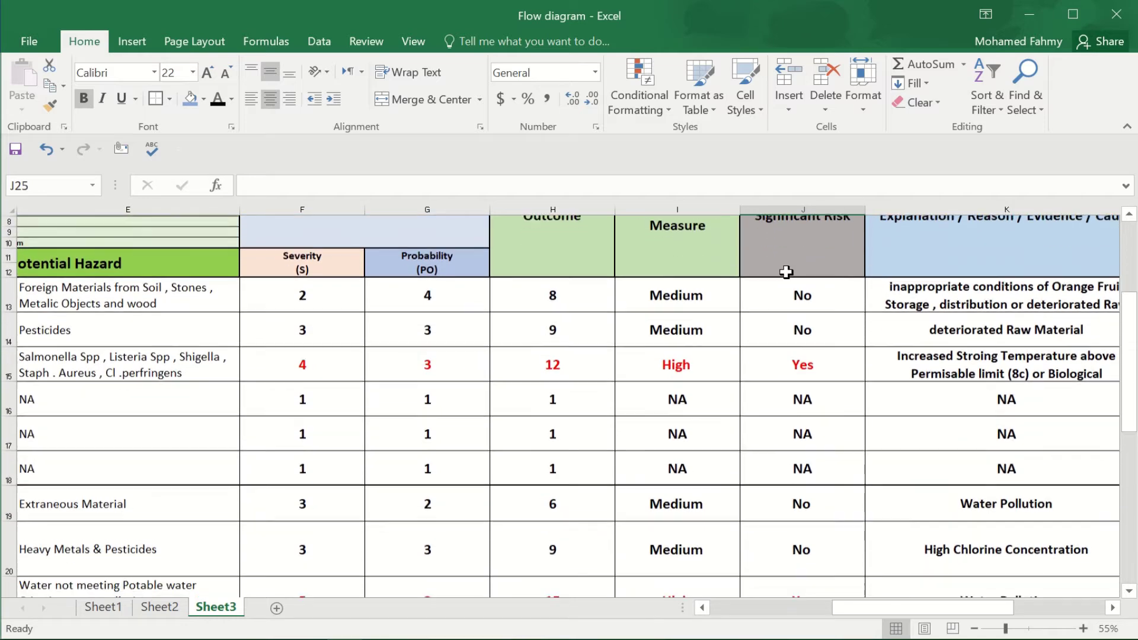
{"action": "left_click", "coordinate": [699, 300]}
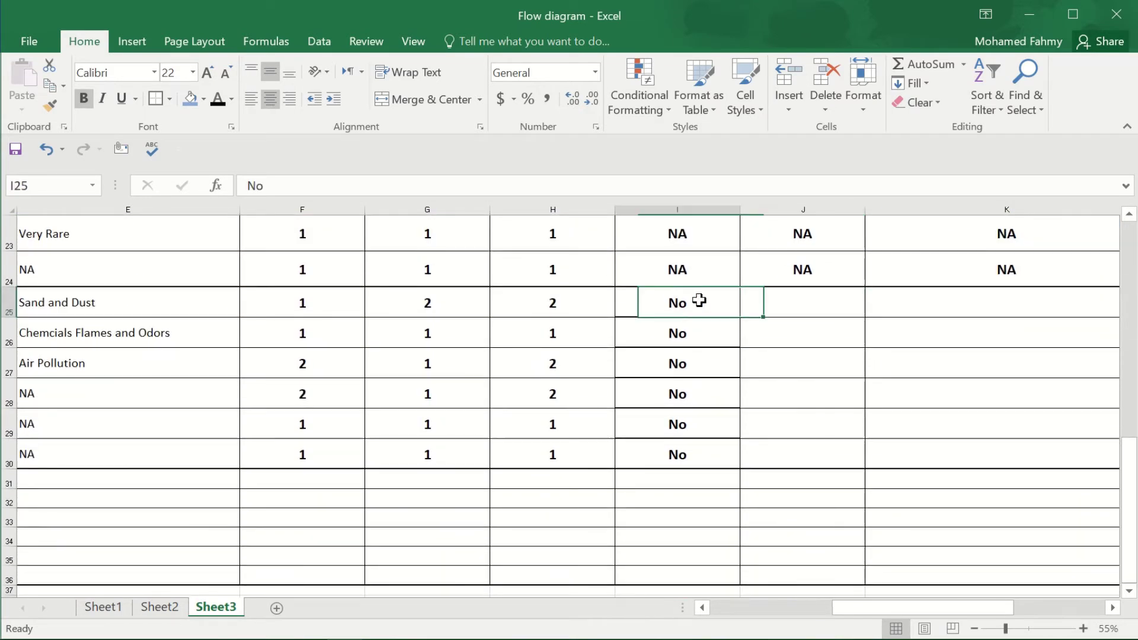
{"action": "type", "text": "L"}
{"action": "key", "text": "Escape"}
{"action": "left_click", "coordinate": [740, 353]}
{"action": "key", "text": "ctrl+z"}
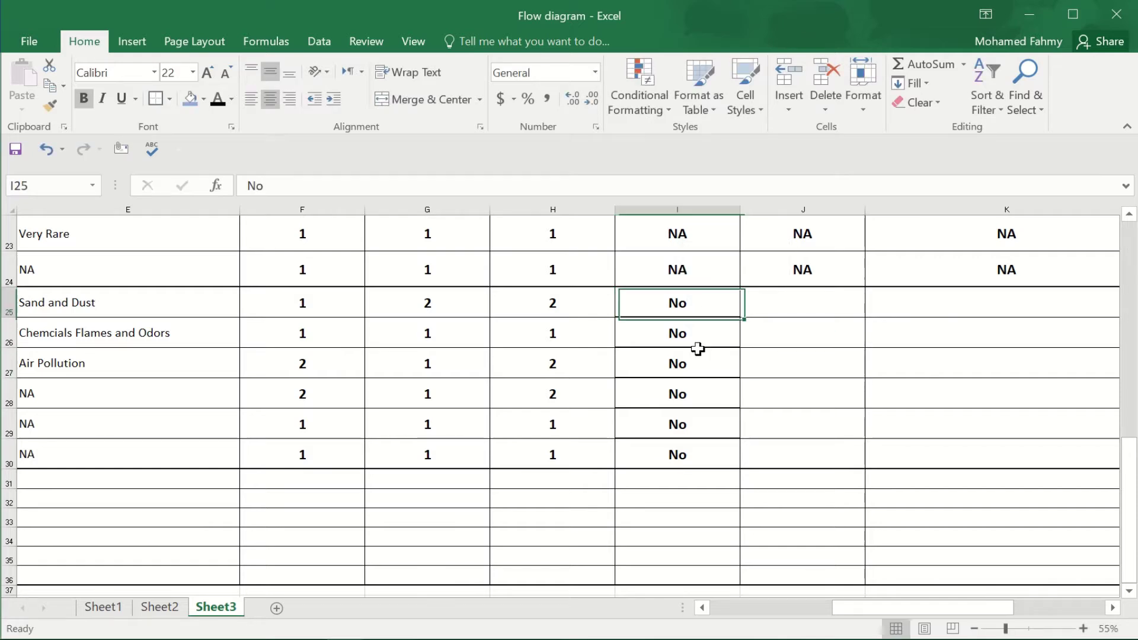
Copy the "No" entries from I25:I30 into the Significant Risk cells J25:J30
{"action": "left_click_drag", "start_coordinate": [688, 305], "coordinate": [683, 452]}
{"action": "key", "text": "ctrl+c"}
{"action": "left_click", "coordinate": [785, 300]}
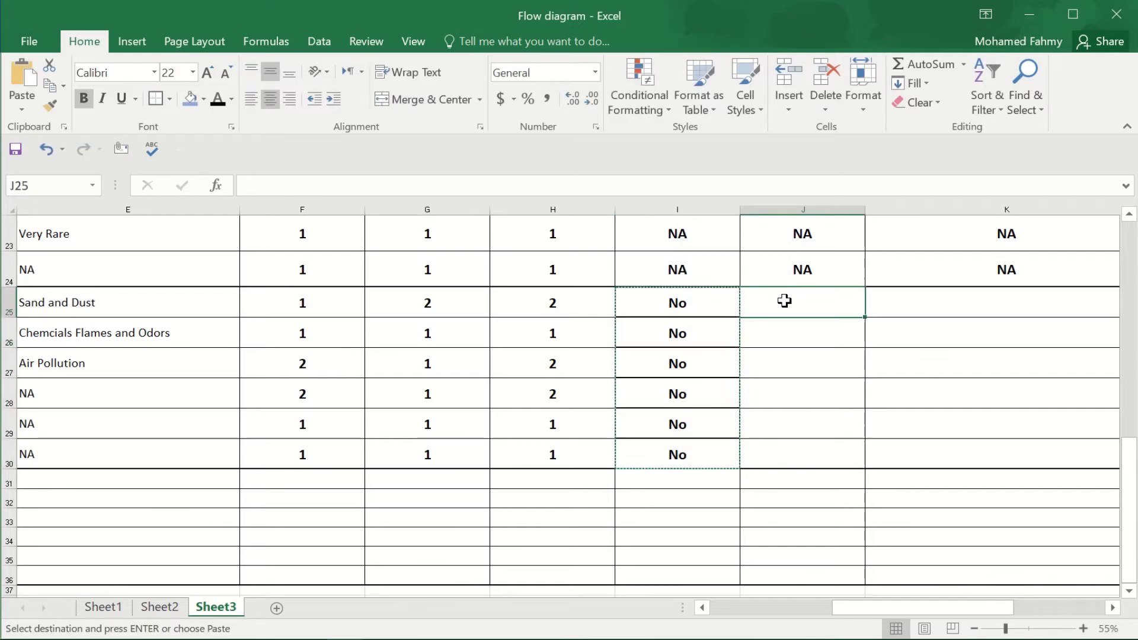
{"action": "key", "text": "ctrl+v"}
Replace the entry in I25 with "Low" and copy it down to I26:I30
{"action": "left_click", "coordinate": [673, 300]}
{"action": "double_click", "coordinate": [695, 303]}
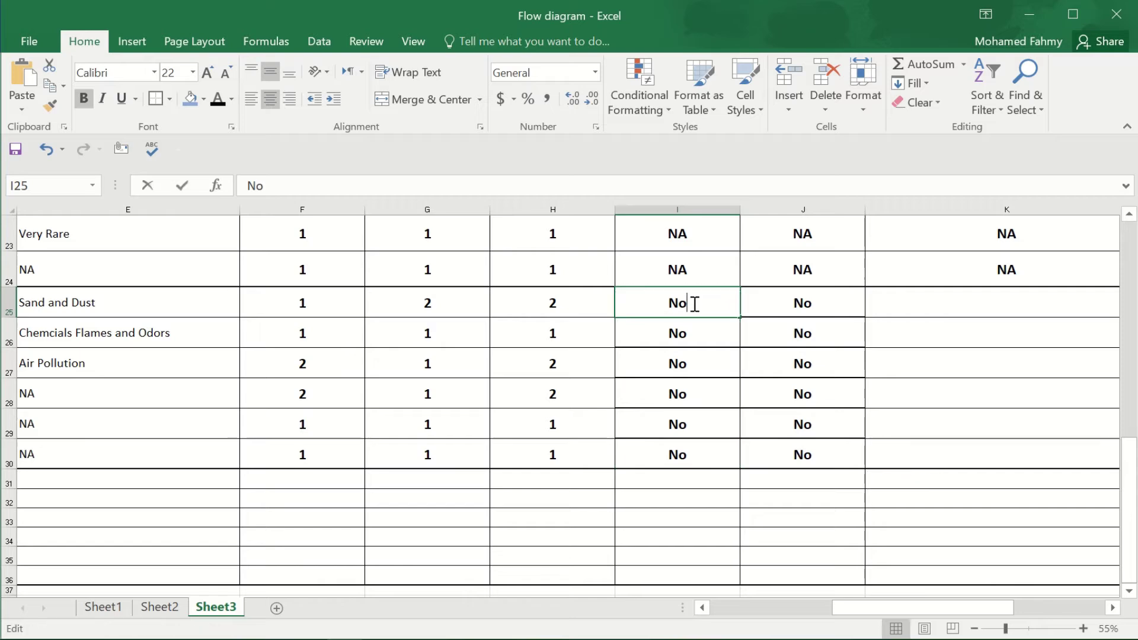
{"action": "left_click_drag", "start_coordinate": [695, 304], "coordinate": [618, 304]}
{"action": "type", "text": "Low"}
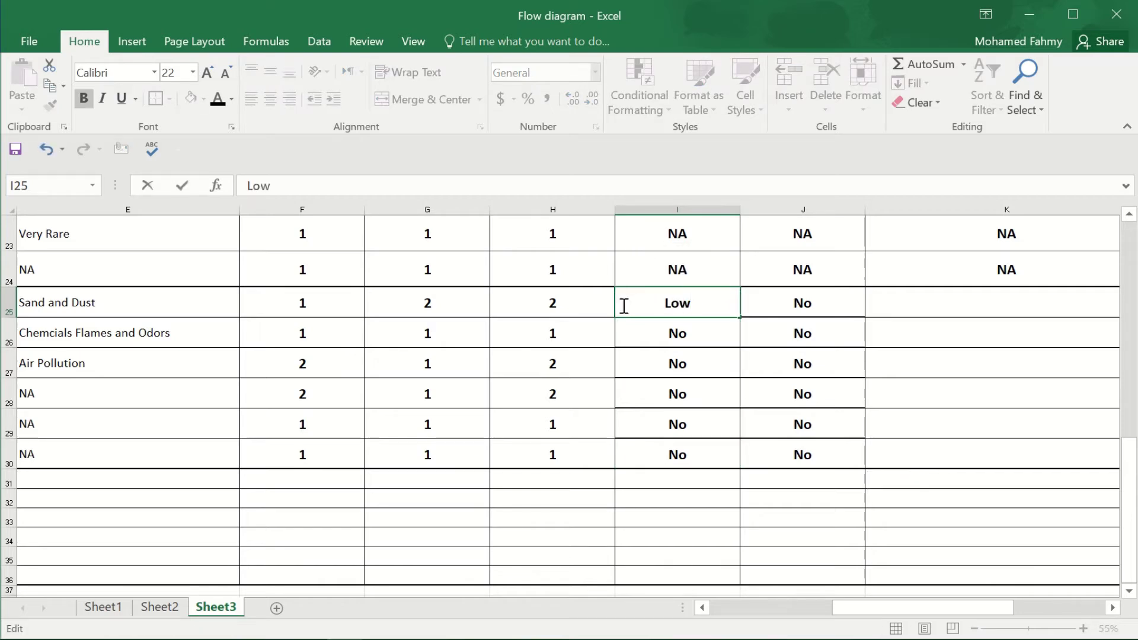
{"action": "left_click", "coordinate": [655, 330]}
{"action": "left_click", "coordinate": [655, 305]}
{"action": "key", "text": "ctrl+c"}
{"action": "left_click", "coordinate": [658, 330]}
{"action": "left_click_drag", "start_coordinate": [656, 369], "coordinate": [656, 452]}
{"action": "key", "text": "ctrl+v"}
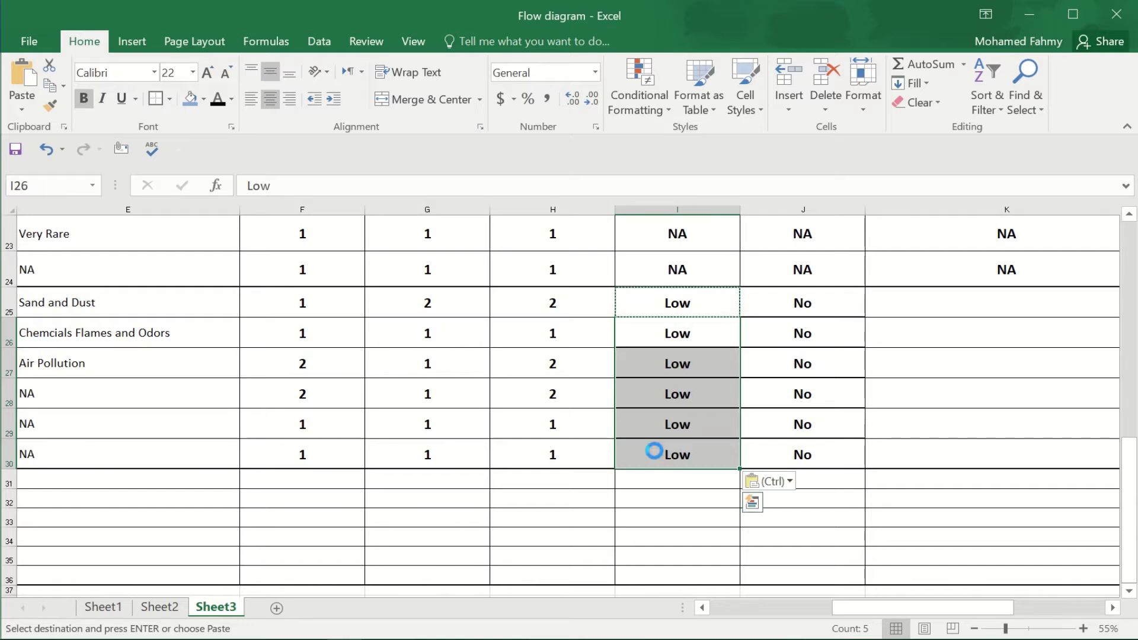
{"action": "key", "text": "Escape"}
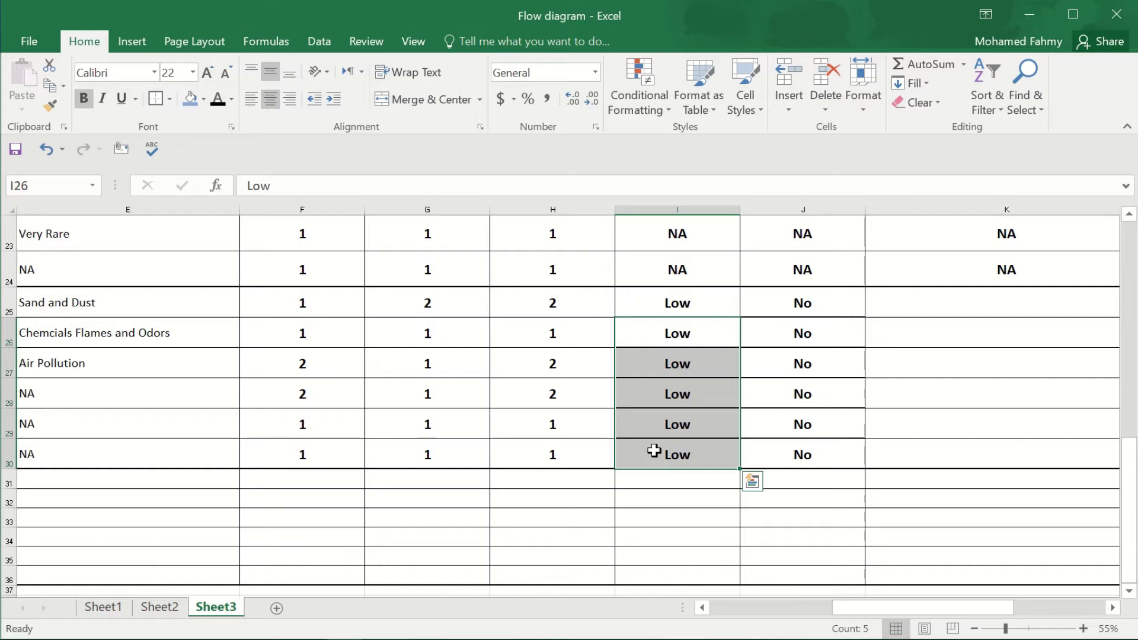
Enter "Air Pollution" as the explanation in K25 and fill it down to K27
{"action": "left_click", "coordinate": [802, 498]}
{"action": "left_click_drag", "start_coordinate": [881, 602], "coordinate": [910, 594]}
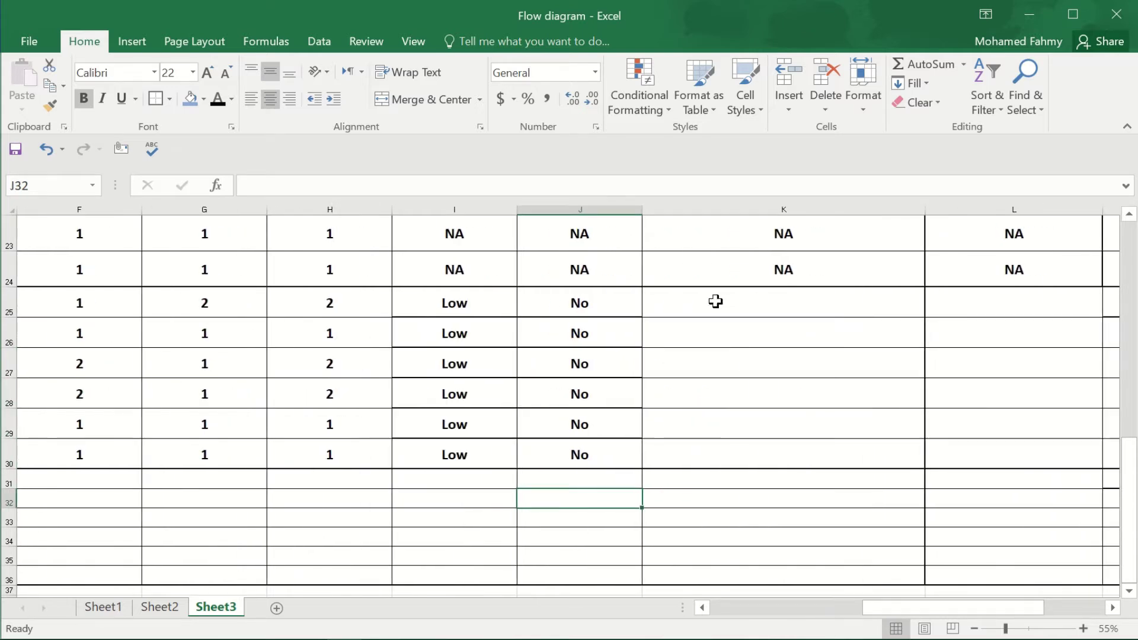
{"action": "left_click", "coordinate": [716, 301]}
{"action": "type", "text": "Air Pollu"}
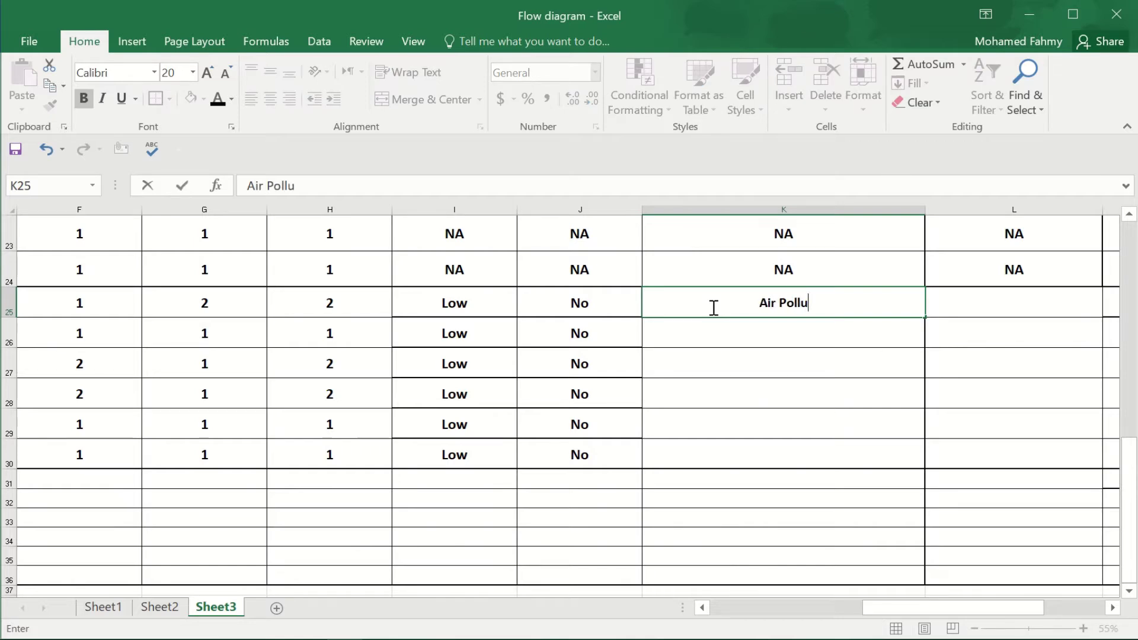
{"action": "type", "text": "tion"}
{"action": "left_click", "coordinate": [786, 356]}
{"action": "left_click", "coordinate": [785, 303]}
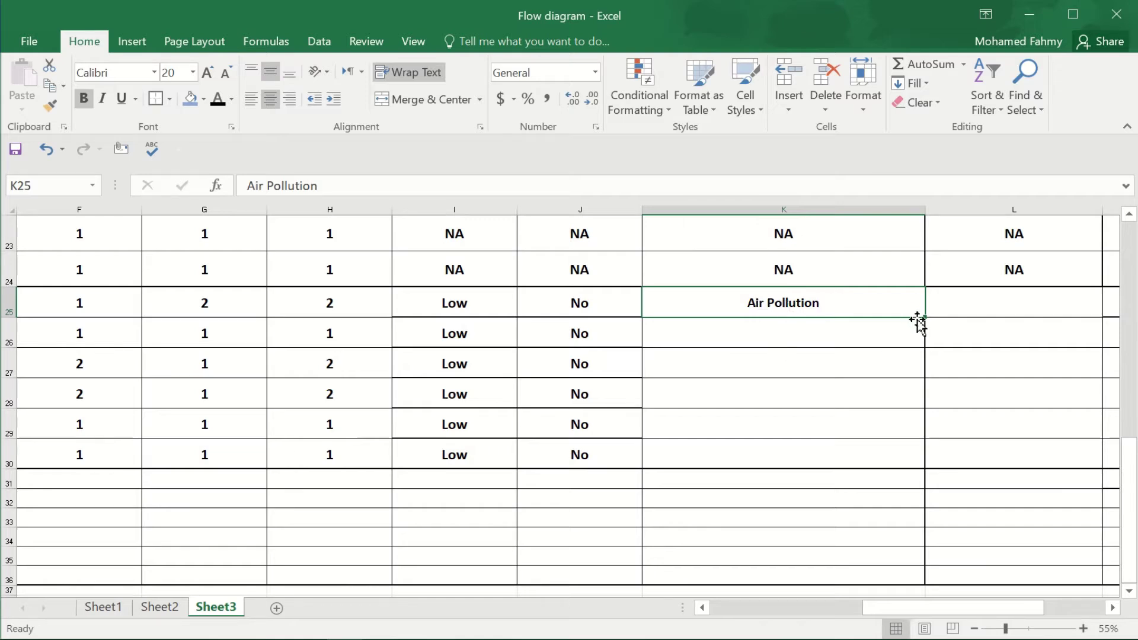
{"action": "left_click_drag", "start_coordinate": [924, 317], "coordinate": [916, 370]}
Enter "NA" as the explanation in K28 and fill it down to K30
{"action": "left_click", "coordinate": [721, 412]}
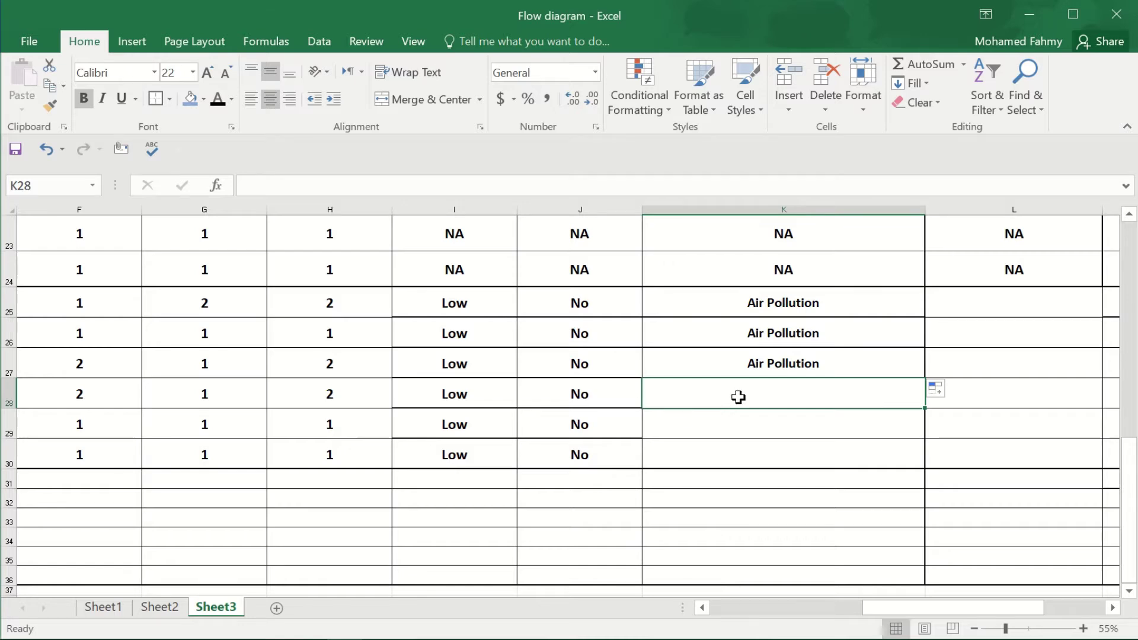
{"action": "type", "text": "NA"}
{"action": "key", "text": "Return"}
{"action": "left_click", "coordinate": [820, 401]}
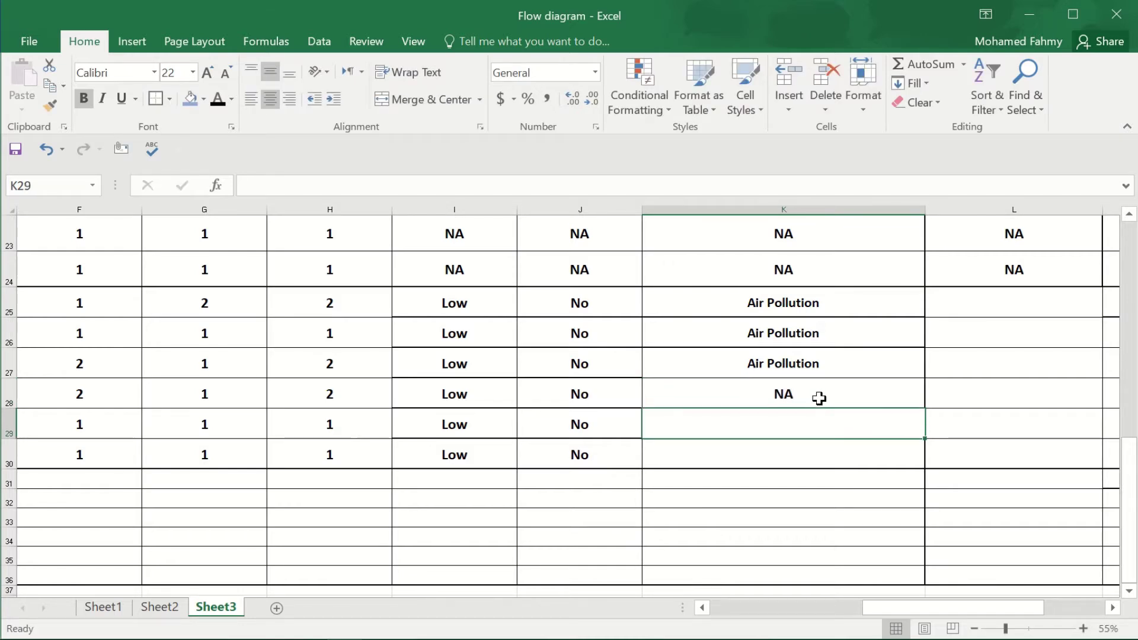
{"action": "left_click_drag", "start_coordinate": [923, 409], "coordinate": [910, 467]}
Fill the "NA" entries from K28:K30 across into L28:M30, and select cell L25
{"action": "scroll", "coordinate": [998, 422], "scroll_direction": "down", "scroll_amount": 1, "text": "ctrl"}
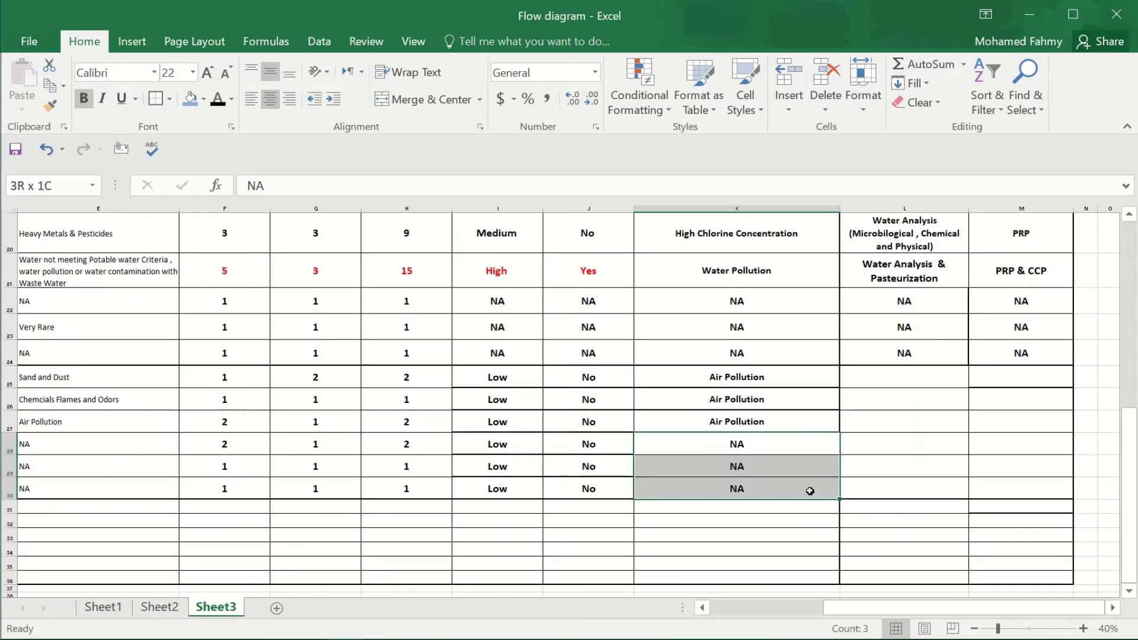
{"action": "left_click_drag", "start_coordinate": [840, 499], "coordinate": [1022, 508]}
{"action": "left_click", "coordinate": [867, 549]}
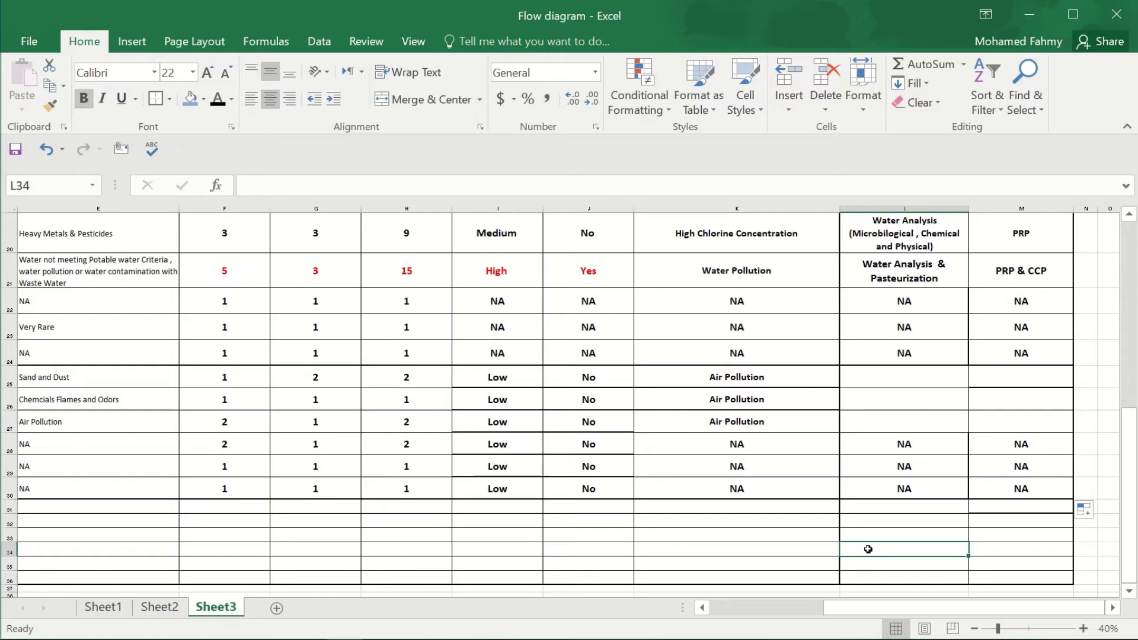
{"action": "left_click", "coordinate": [910, 373]}
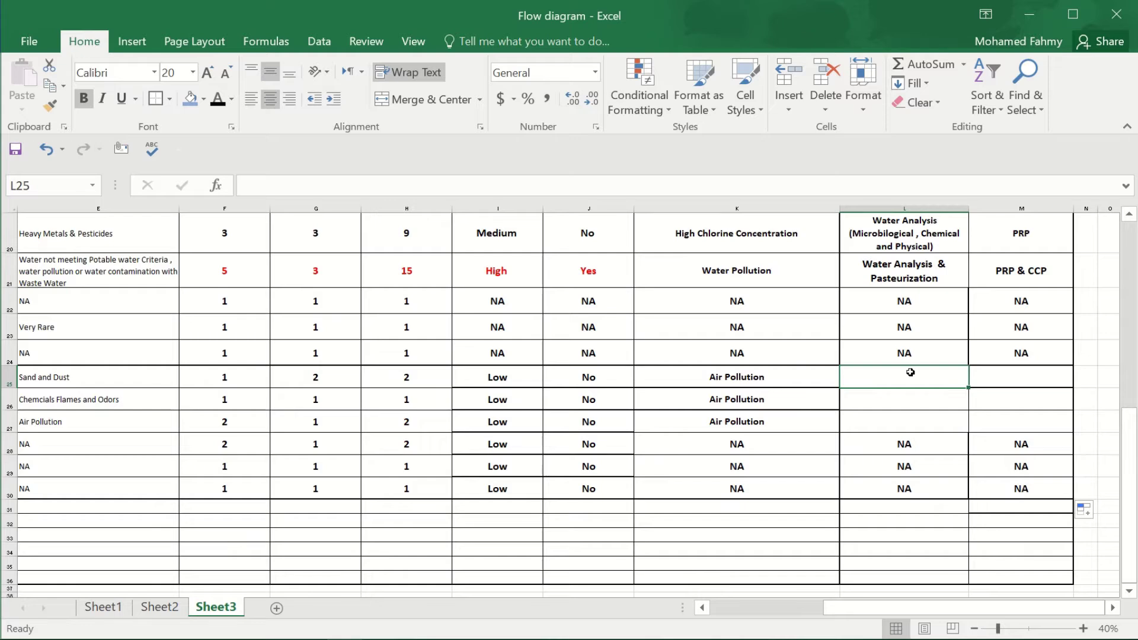
Enter the control measure "Air Filetration Systems (Microbilogical Filters for Air )" in L25
{"action": "type", "text": "Air Filetrati"}
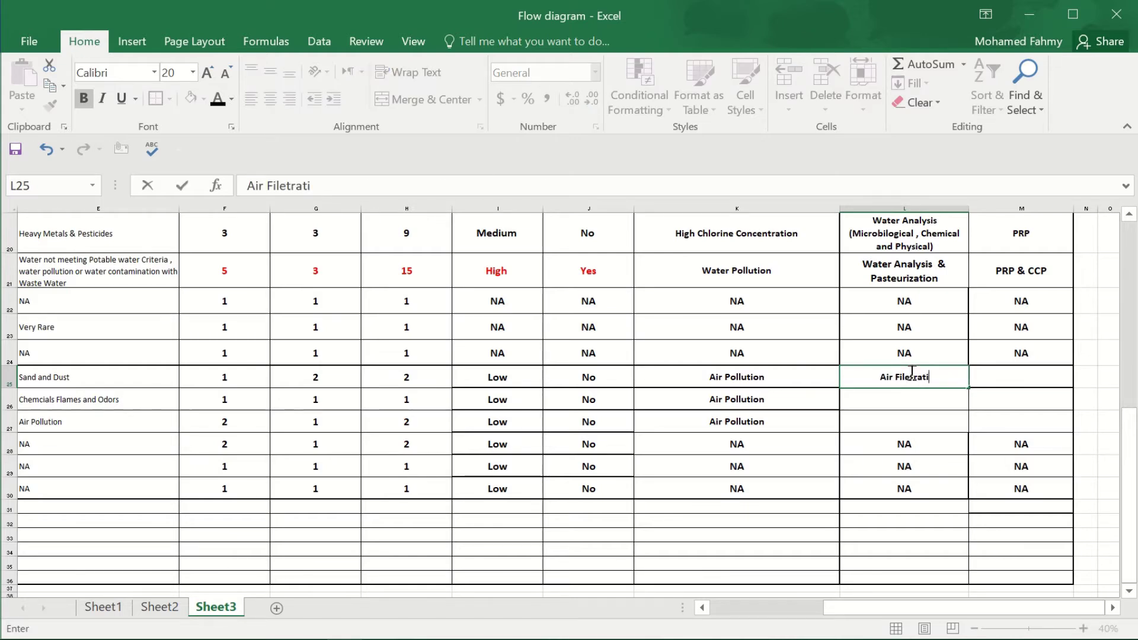
{"action": "type", "text": "on S"}
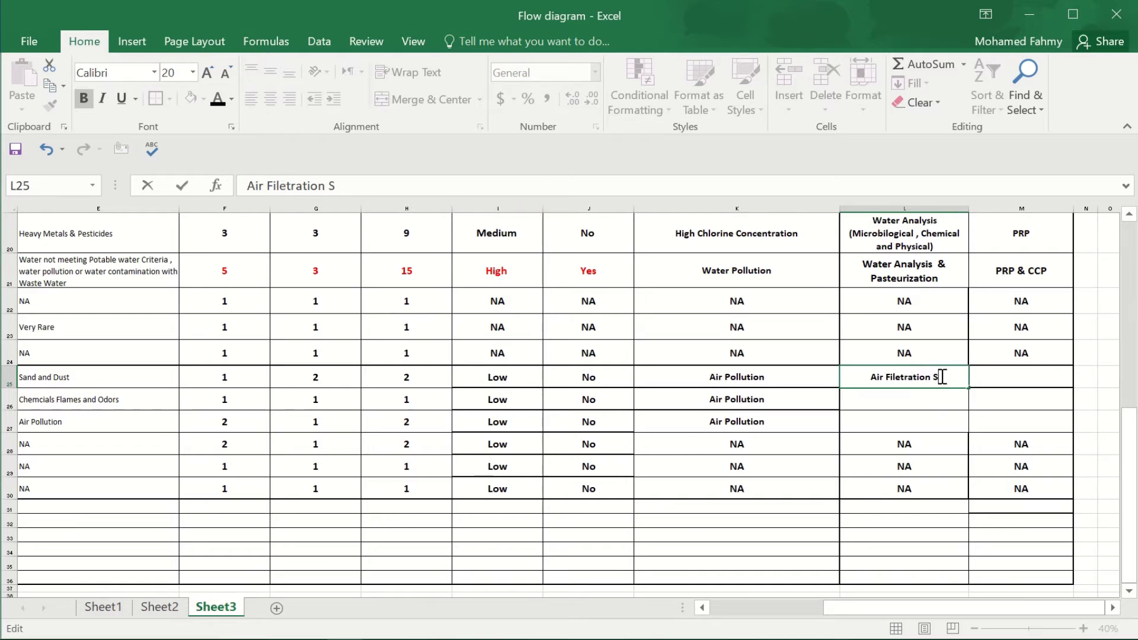
{"action": "type", "text": "ystems"}
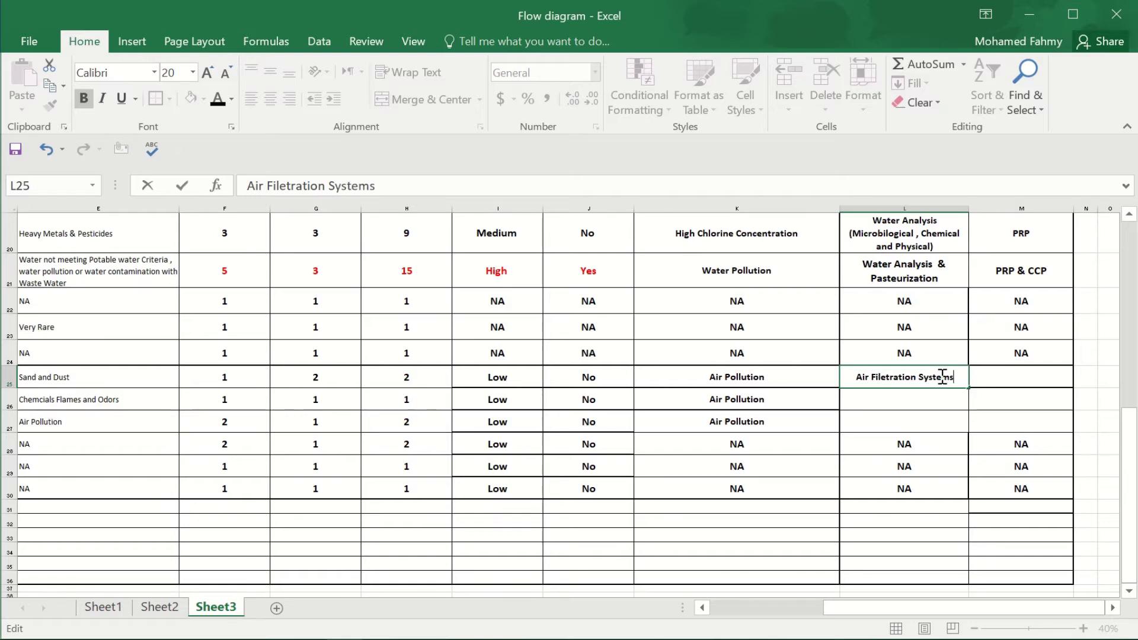
{"action": "type", "text": " ("}
{"action": "type", "text": "H"}
{"action": "key", "text": "BackSpace"}
{"action": "key", "text": "BackSpace"}
{"action": "type", "text": "(Micro"}
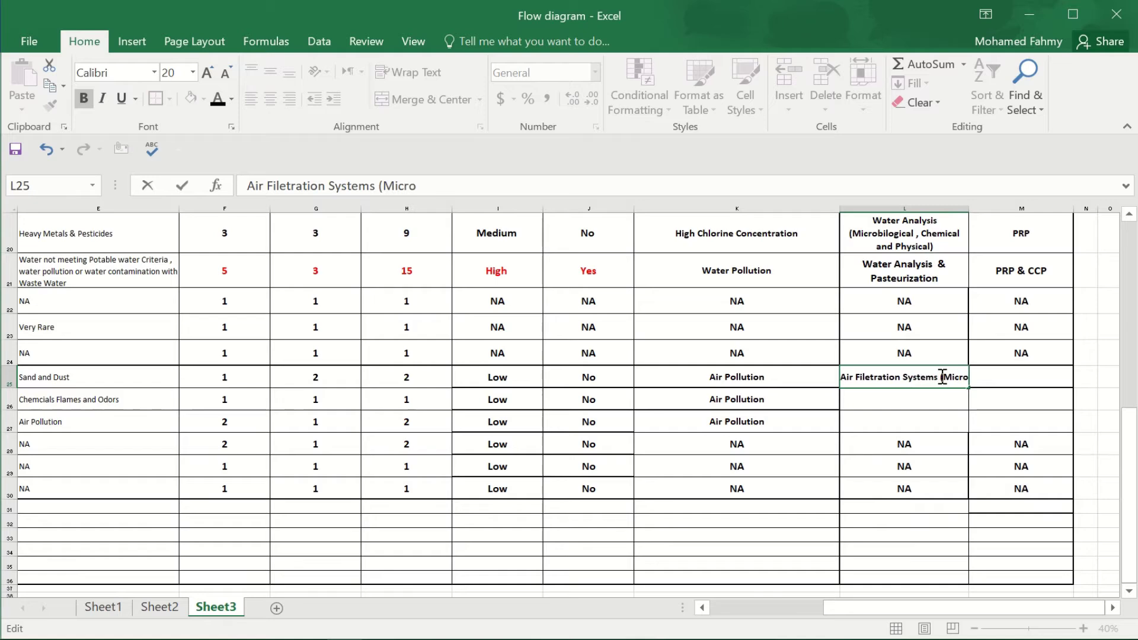
{"action": "type", "text": "bilogi"}
{"action": "type", "text": "cal File"}
{"action": "type", "text": "tr"}
{"action": "key", "text": "BackSpace"}
{"action": "key", "text": "BackSpace"}
{"action": "key", "text": "BackSpace"}
{"action": "type", "text": "ters"}
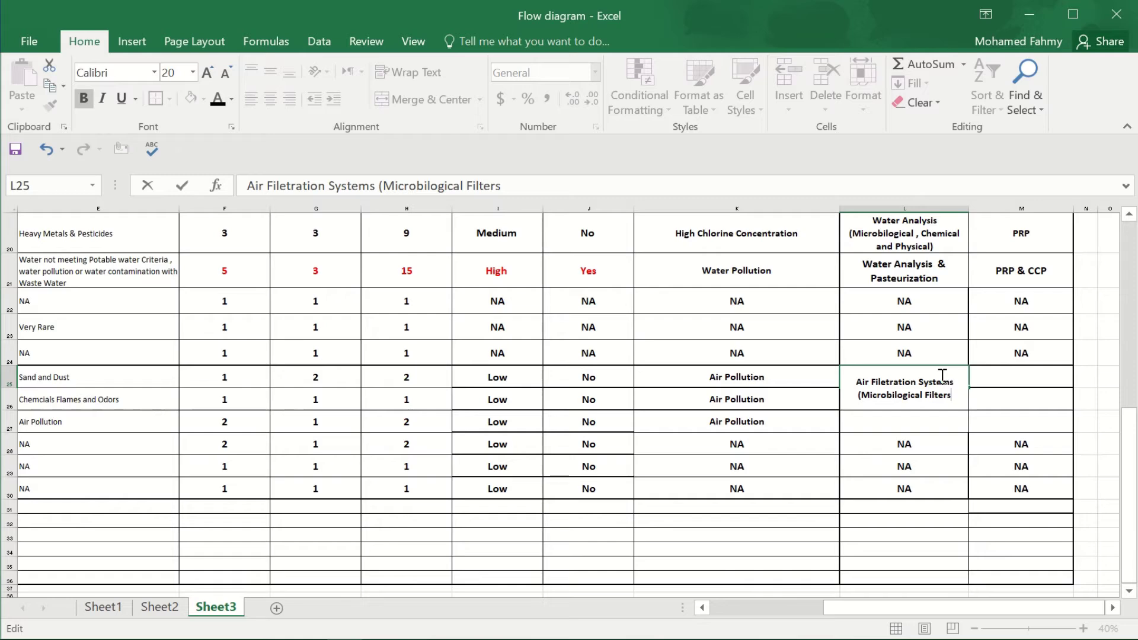
{"action": "type", "text": " for "}
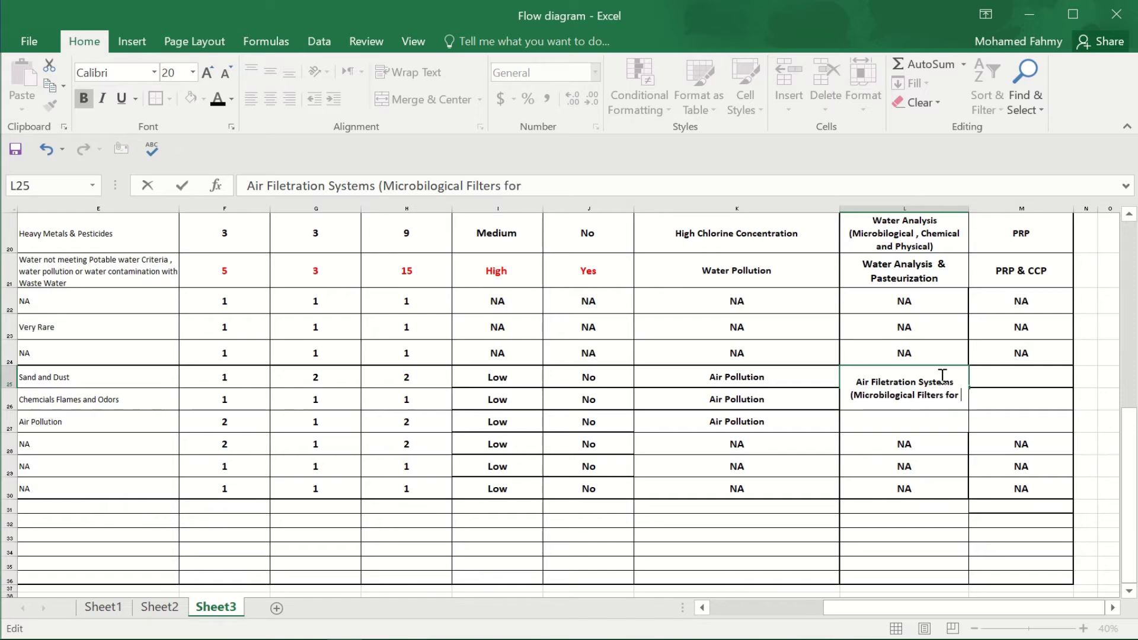
{"action": "type", "text": "Air )"}
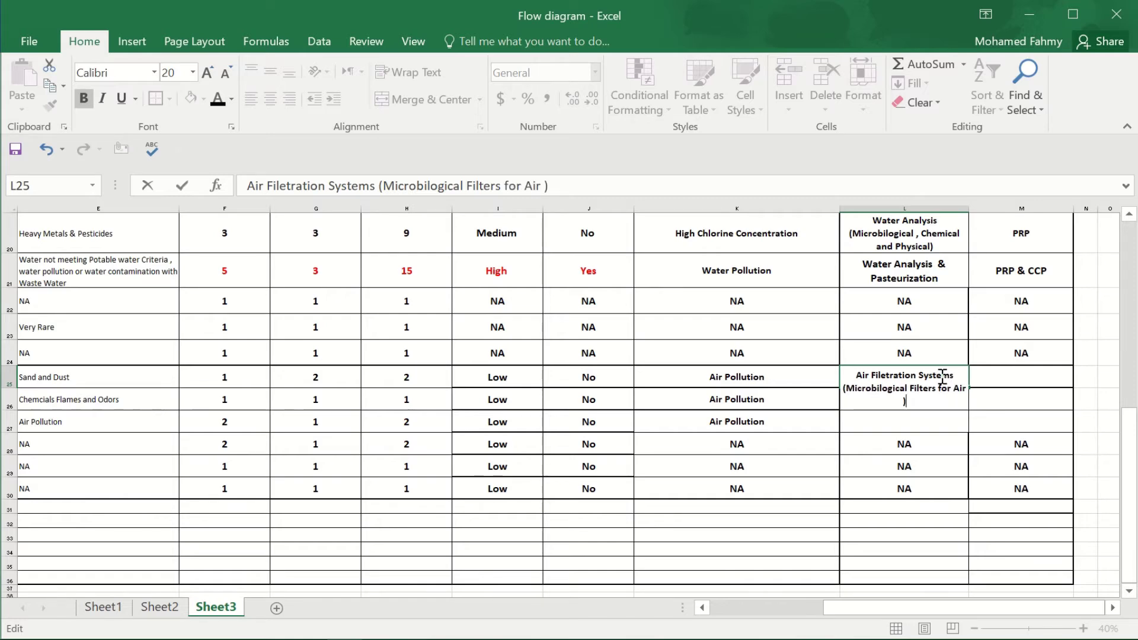
{"action": "left_click", "coordinate": [966, 469]}
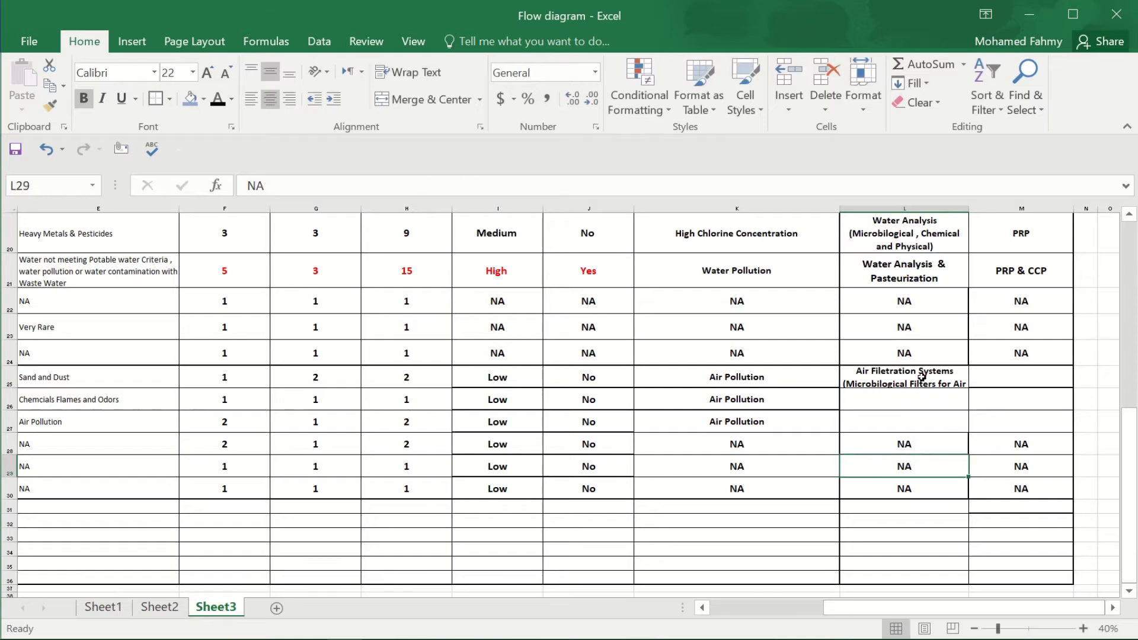
Spell-check L25, correcting the misspelled words to "Filtration" and "Microbiological", and end the check without changing E26
{"action": "left_click", "coordinate": [912, 373]}
{"action": "left_click", "coordinate": [152, 148]}
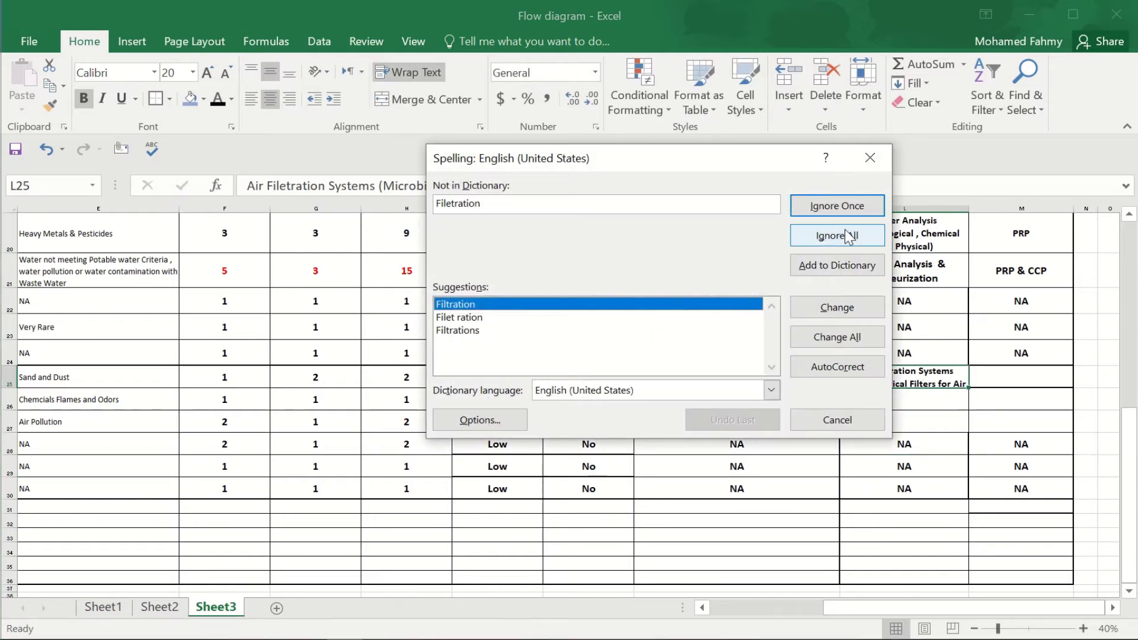
{"action": "left_click", "coordinate": [842, 307]}
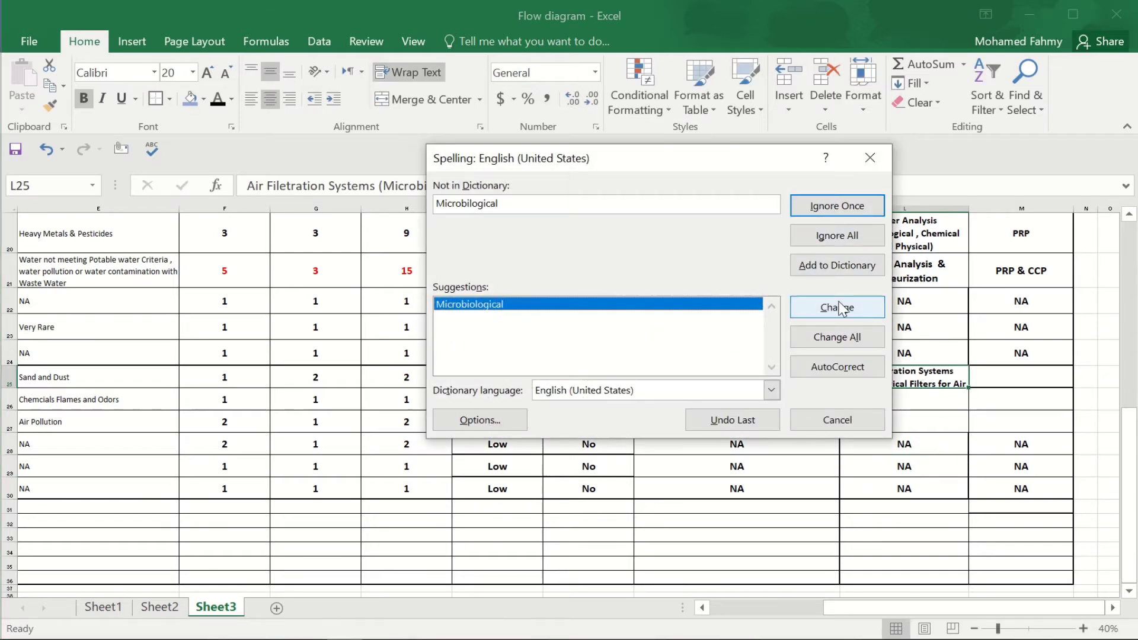
{"action": "left_click", "coordinate": [842, 307]}
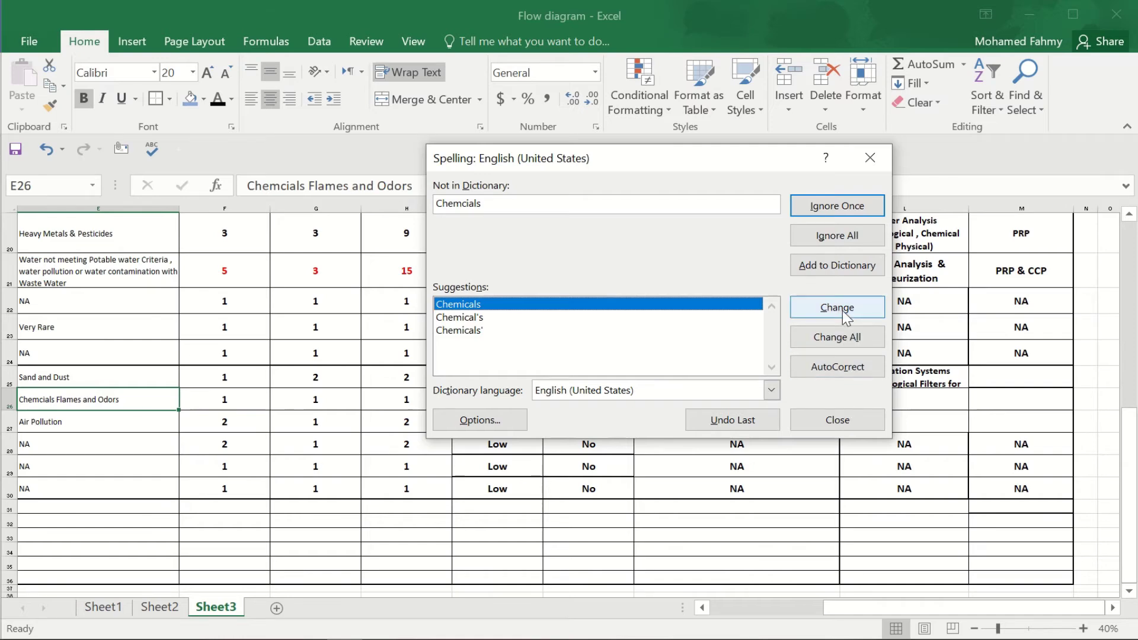
{"action": "left_click", "coordinate": [847, 419]}
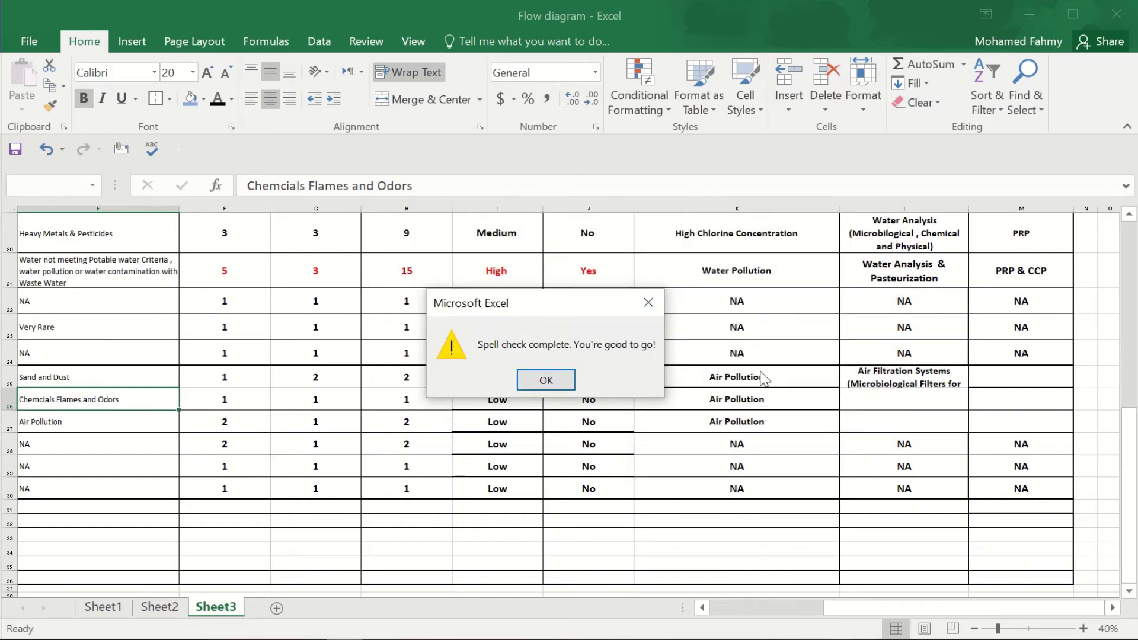
{"action": "left_click", "coordinate": [556, 384]}
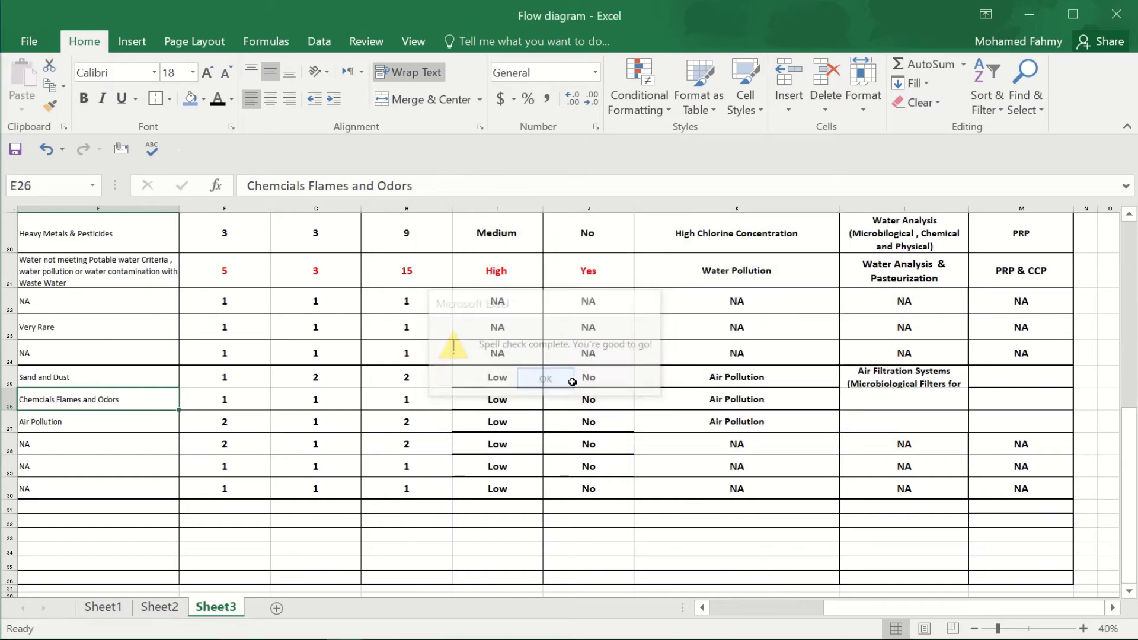
Append "and Air Microbilogical Tests" to the control measure in L25 and fill it down to L27
{"action": "double_click", "coordinate": [954, 376]}
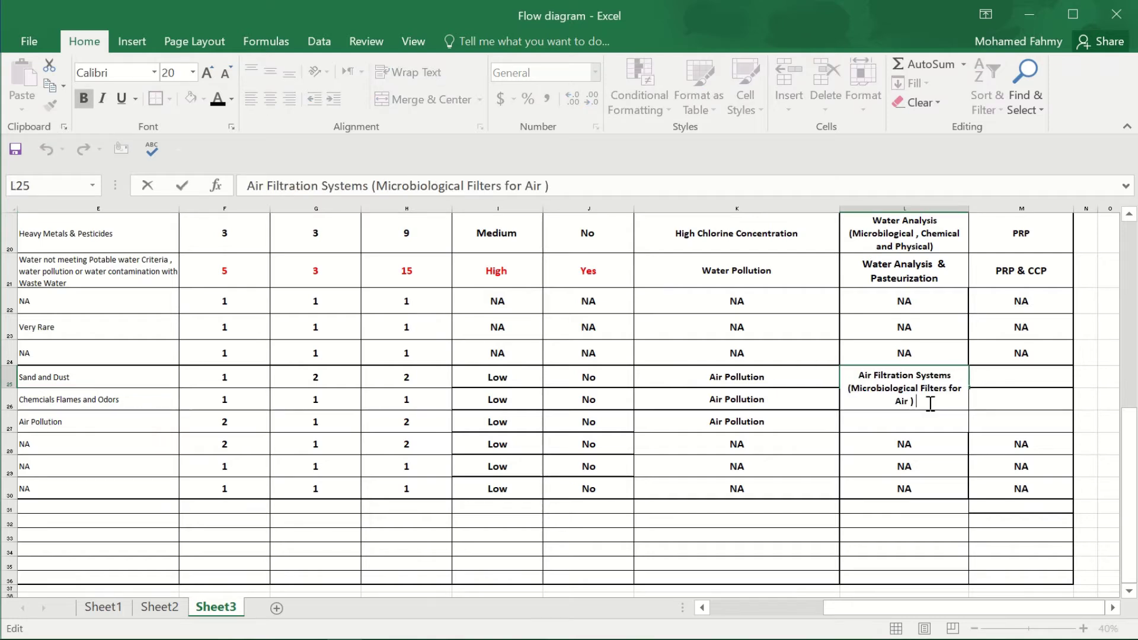
{"action": "type", "text": "and Air"}
{"action": "type", "text": " Microb"}
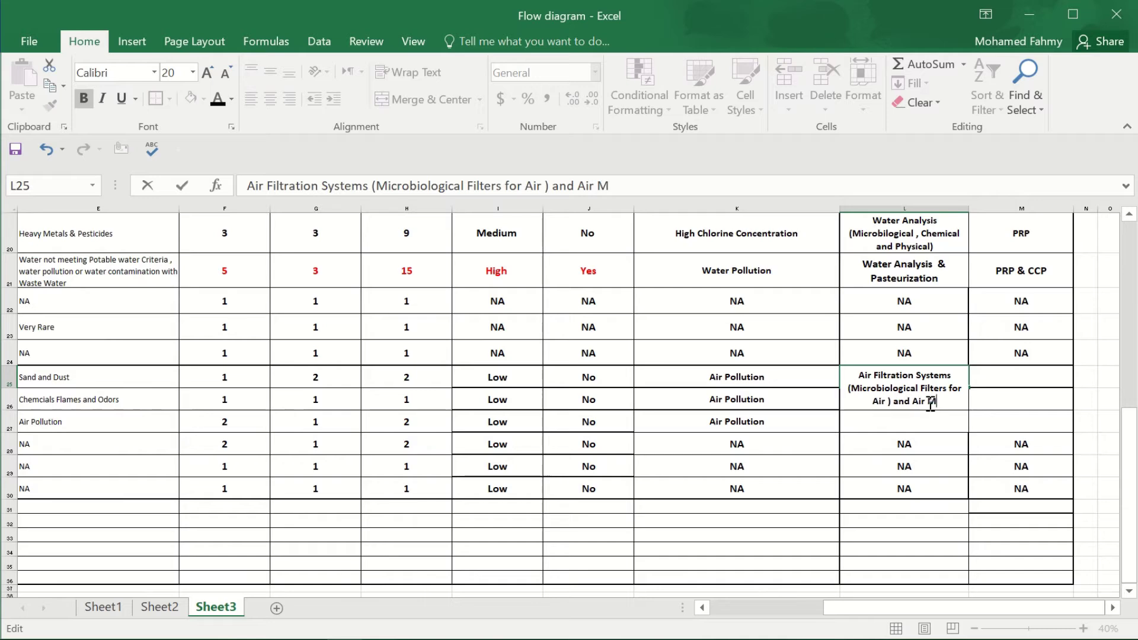
{"action": "type", "text": "iolog"}
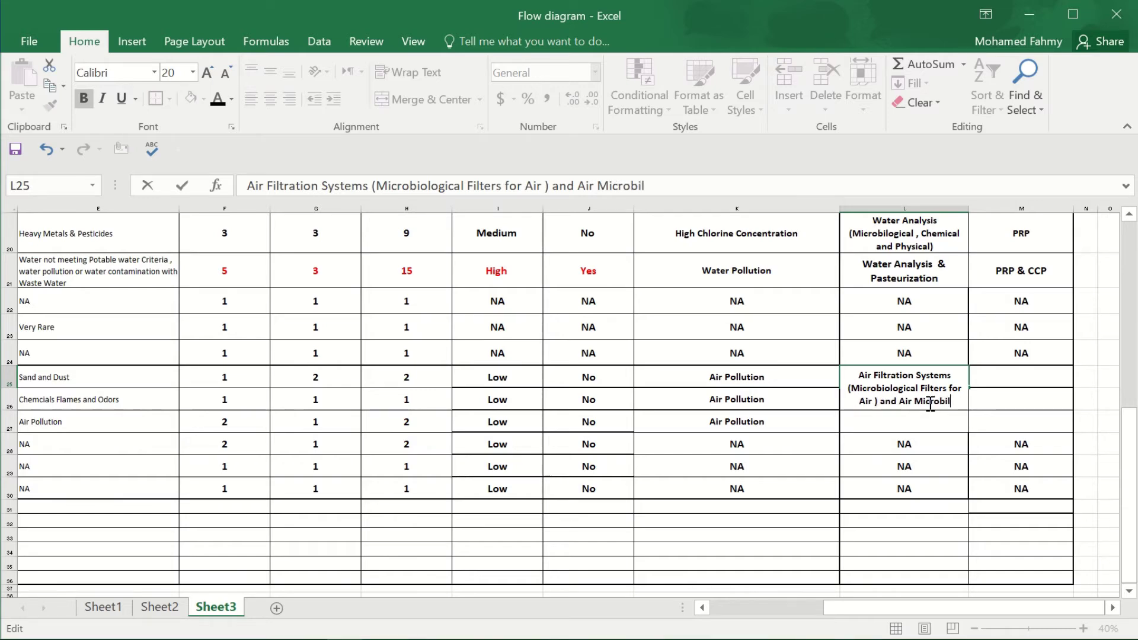
{"action": "type", "text": "i"}
{"action": "type", "text": "cal Tests"}
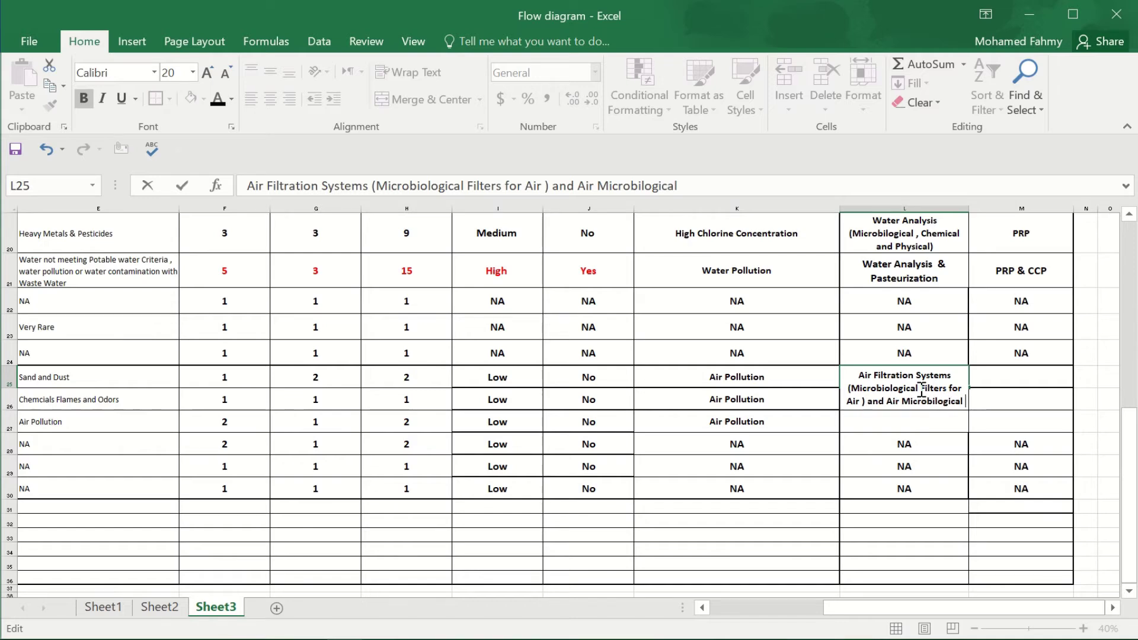
{"action": "left_click", "coordinate": [963, 492]}
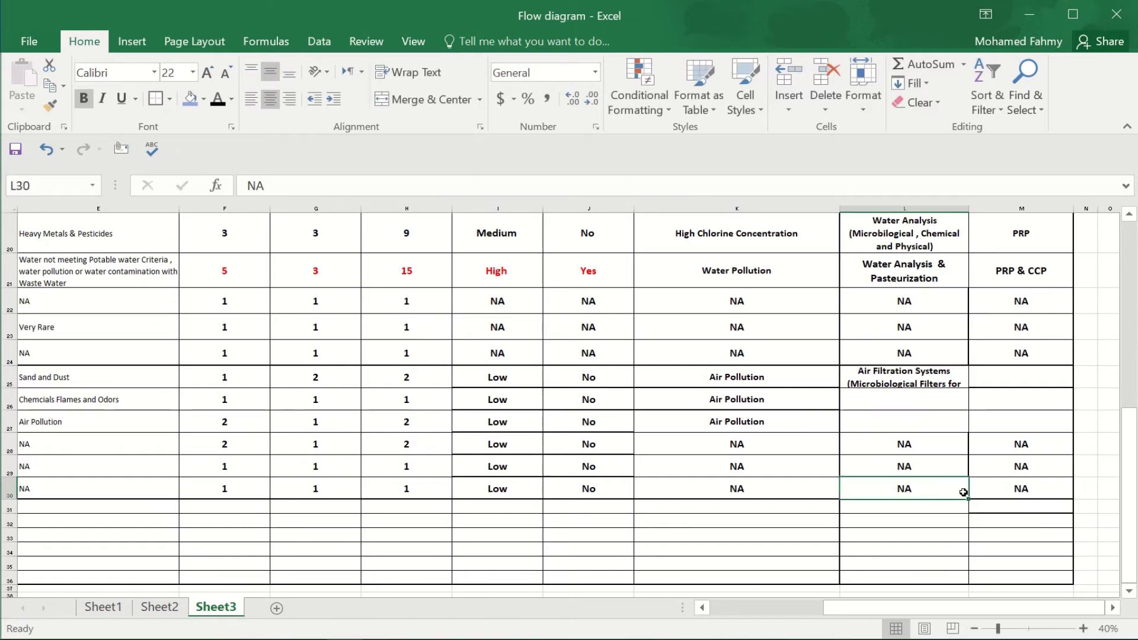
{"action": "left_click", "coordinate": [896, 384]}
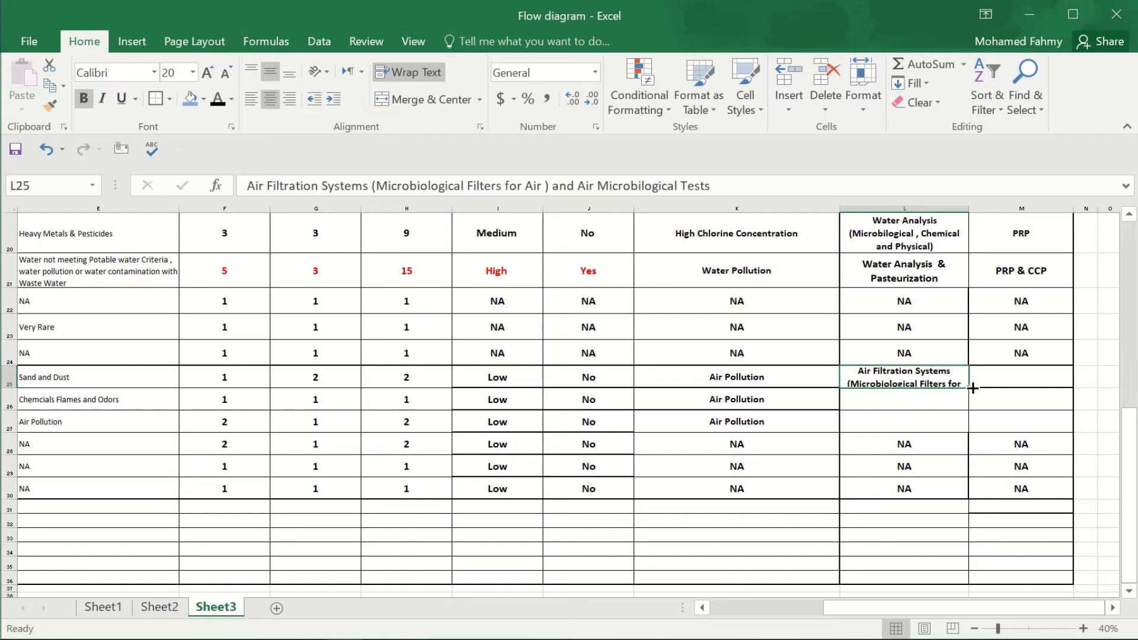
{"action": "left_click_drag", "start_coordinate": [967, 388], "coordinate": [962, 430]}
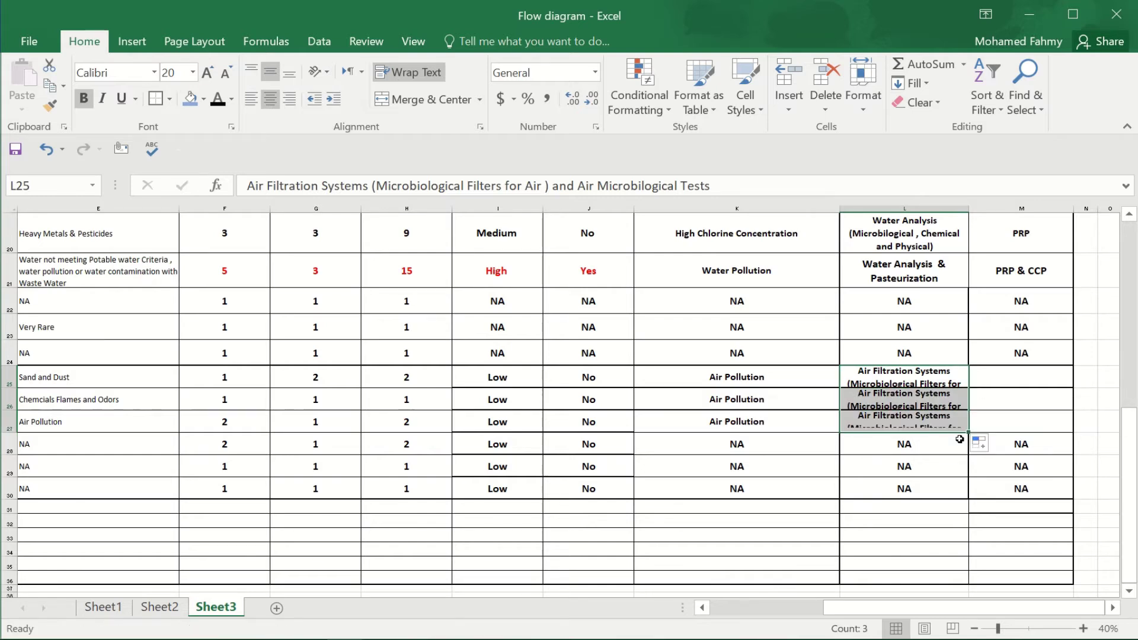
Enter "PRPs" in M25 and fill it down to M27
{"action": "left_click", "coordinate": [987, 369]}
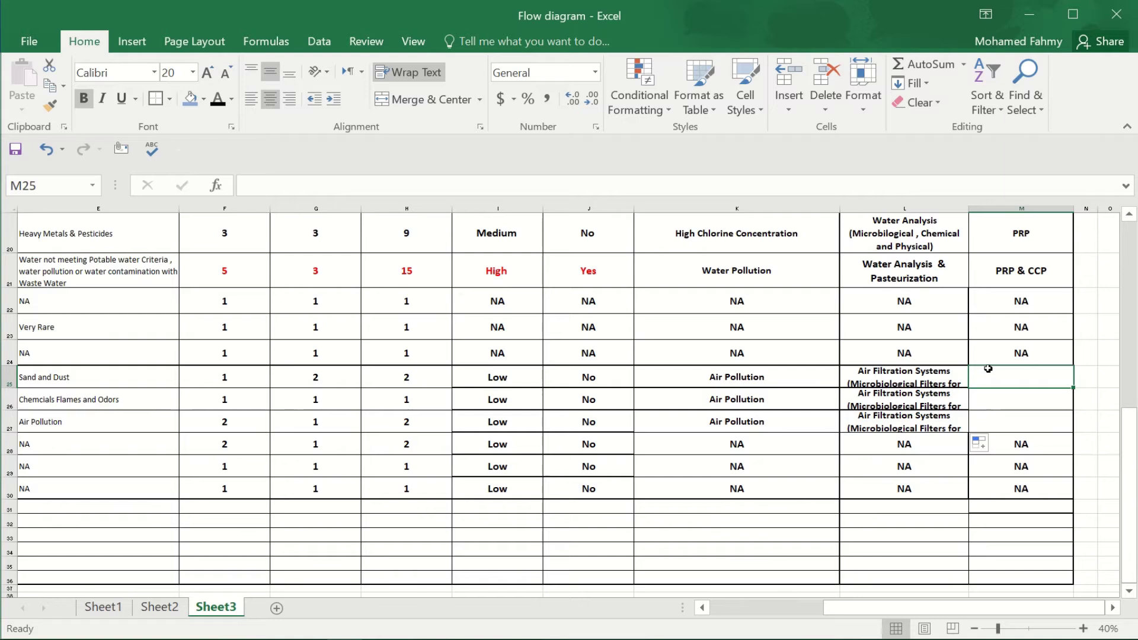
{"action": "type", "text": "PRPs"}
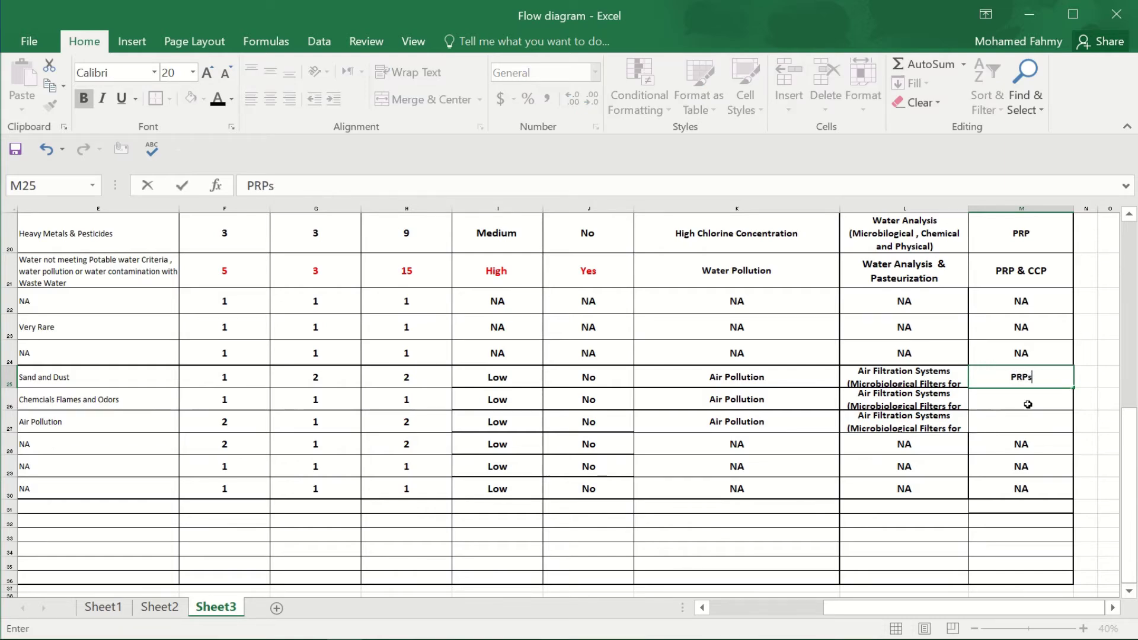
{"action": "key", "text": "Return"}
{"action": "left_click", "coordinate": [1037, 377]}
{"action": "left_click_drag", "start_coordinate": [1073, 387], "coordinate": [1069, 428]}
{"action": "left_click", "coordinate": [1008, 399]}
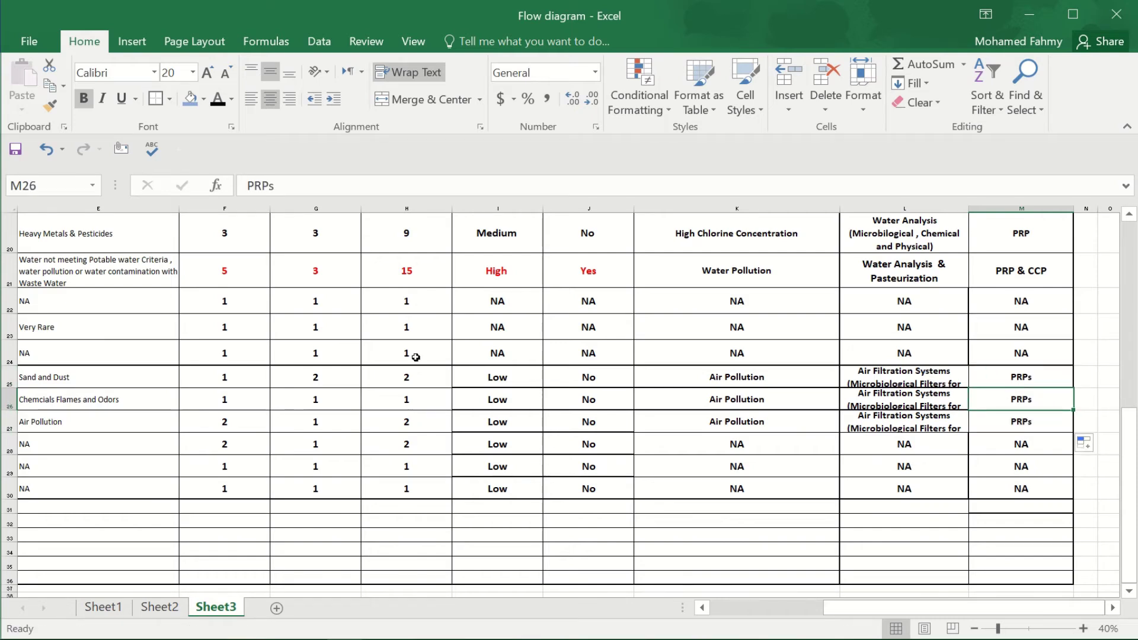
Fit the heights of rows 25 to 27 so the full wrapped control measure text shows
{"action": "left_click_drag", "start_coordinate": [6, 380], "coordinate": [13, 427]}
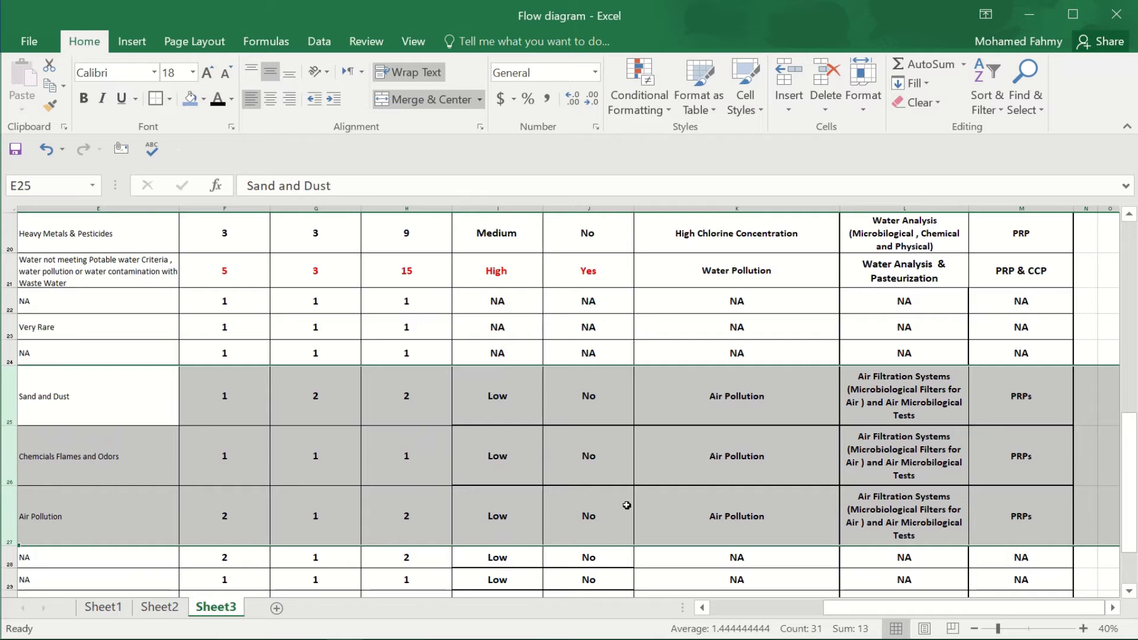
{"action": "left_click", "coordinate": [664, 483]}
Shade the whole Orange Fruit block, B13:M18, with the lightest blue theme fill
{"action": "left_click_drag", "start_coordinate": [887, 608], "coordinate": [762, 613]}
{"action": "scroll", "coordinate": [449, 508], "scroll_direction": "down", "scroll_amount": 1}
{"action": "scroll", "coordinate": [448, 507], "scroll_direction": "up", "scroll_amount": 1}
{"action": "scroll", "coordinate": [448, 507], "scroll_direction": "up", "scroll_amount": 3}
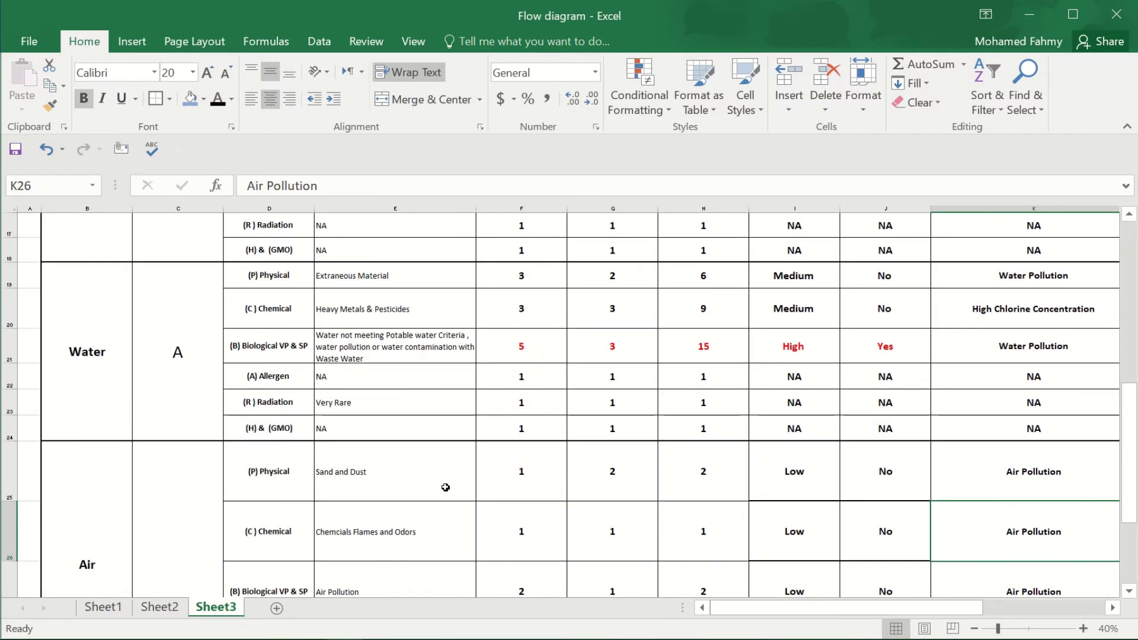
{"action": "scroll", "coordinate": [439, 477], "scroll_direction": "up", "scroll_amount": 1}
{"action": "left_click_drag", "start_coordinate": [89, 332], "coordinate": [974, 371]}
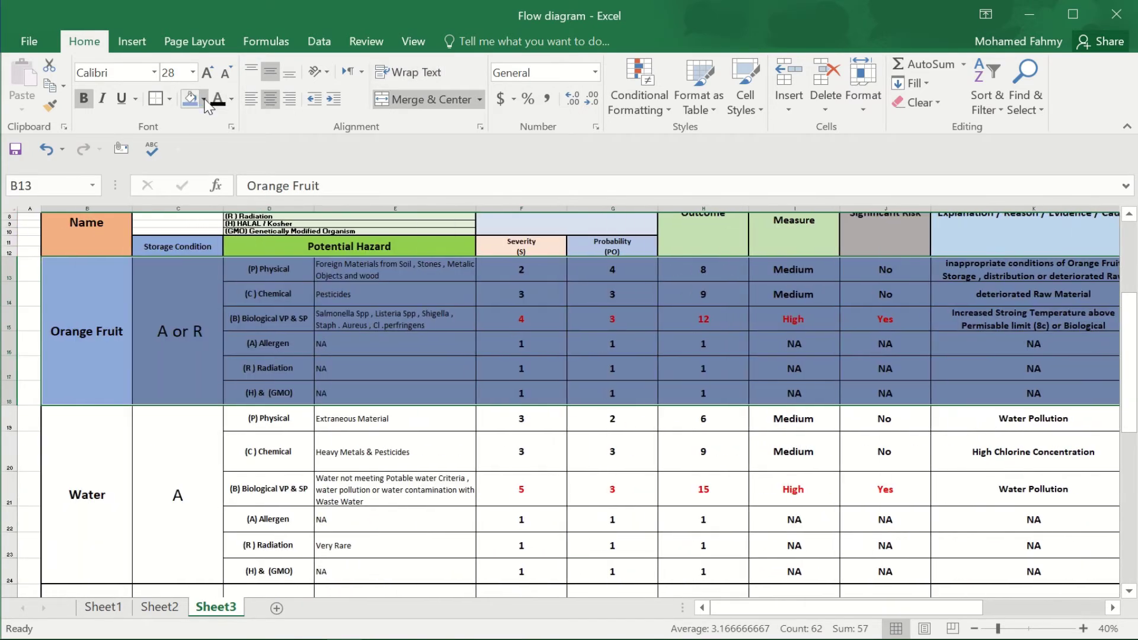
{"action": "left_click", "coordinate": [201, 99]}
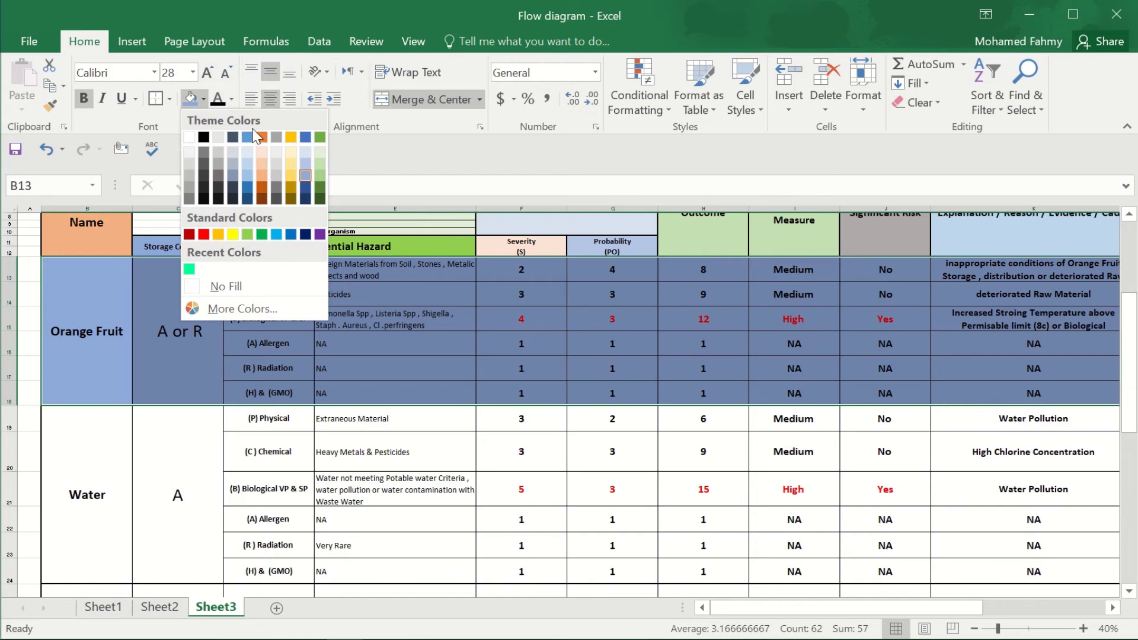
{"action": "left_click", "coordinate": [249, 150]}
Shade the whole Water block, B19:M24, with the lightest green theme fill
{"action": "scroll", "coordinate": [368, 462], "scroll_direction": "down", "scroll_amount": 1}
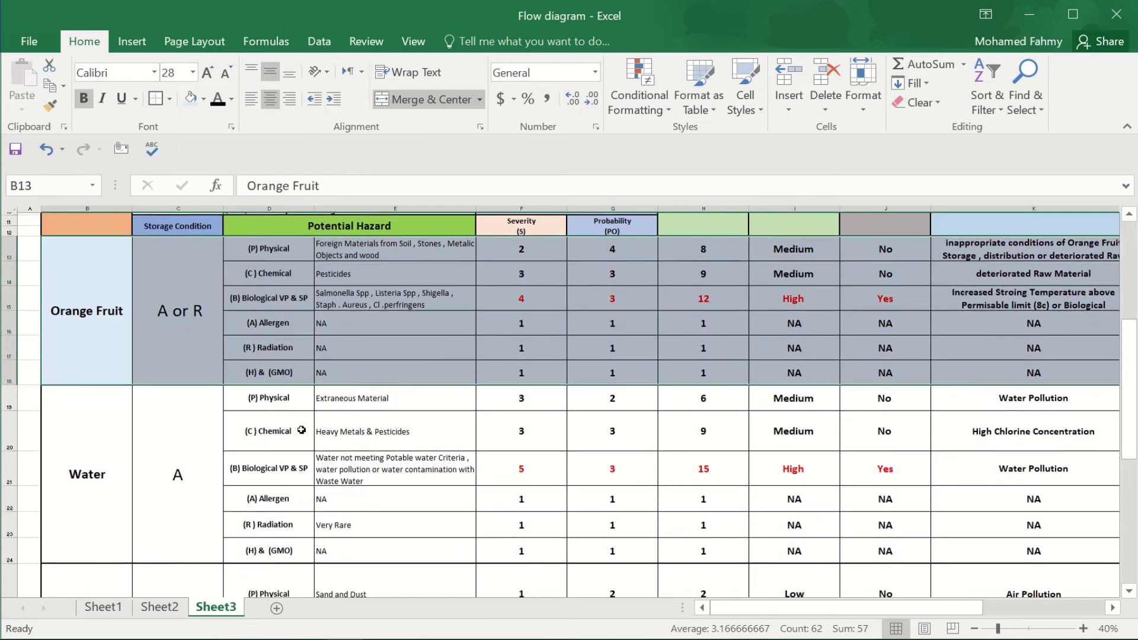
{"action": "left_click_drag", "start_coordinate": [81, 426], "coordinate": [1043, 462]}
{"action": "left_click", "coordinate": [204, 98]}
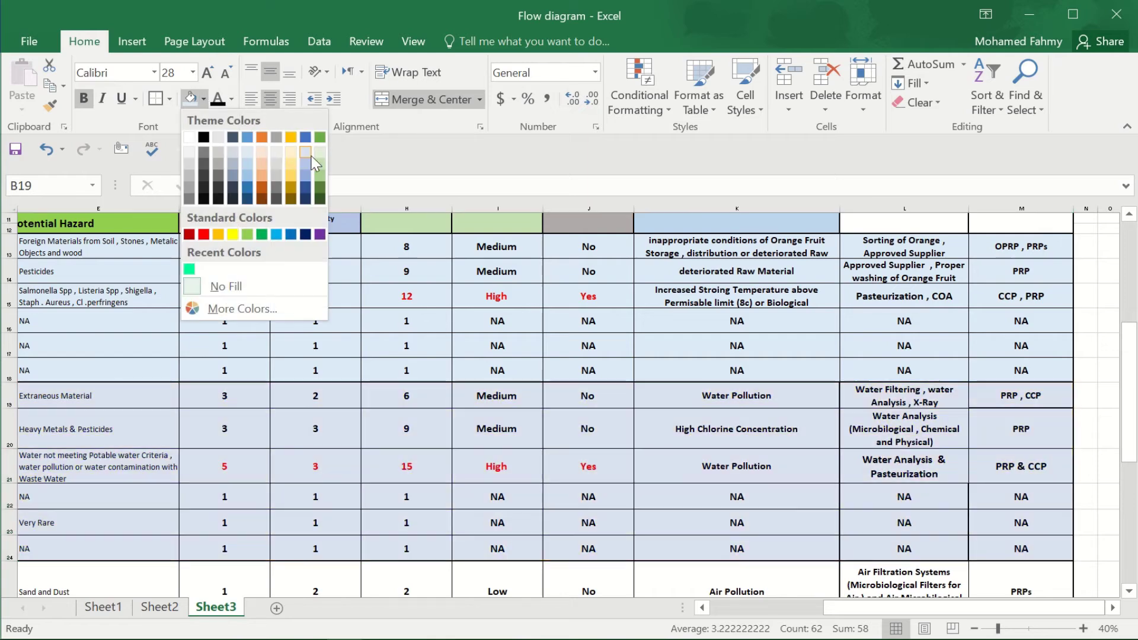
{"action": "left_click", "coordinate": [316, 150]}
{"action": "left_click", "coordinate": [758, 448]}
Shade the whole Air block, B25:M30, with a light gray theme fill
{"action": "scroll", "coordinate": [770, 460], "scroll_direction": "down", "scroll_amount": 3}
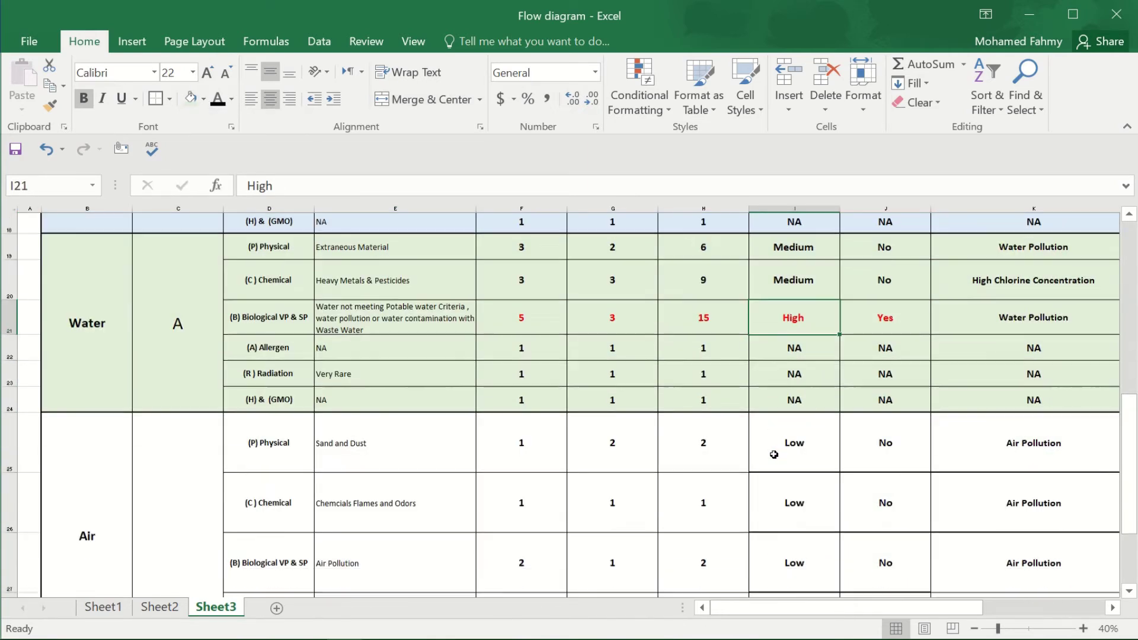
{"action": "scroll", "coordinate": [97, 402], "scroll_direction": "down", "scroll_amount": 1}
{"action": "left_click_drag", "start_coordinate": [83, 322], "coordinate": [1015, 425]}
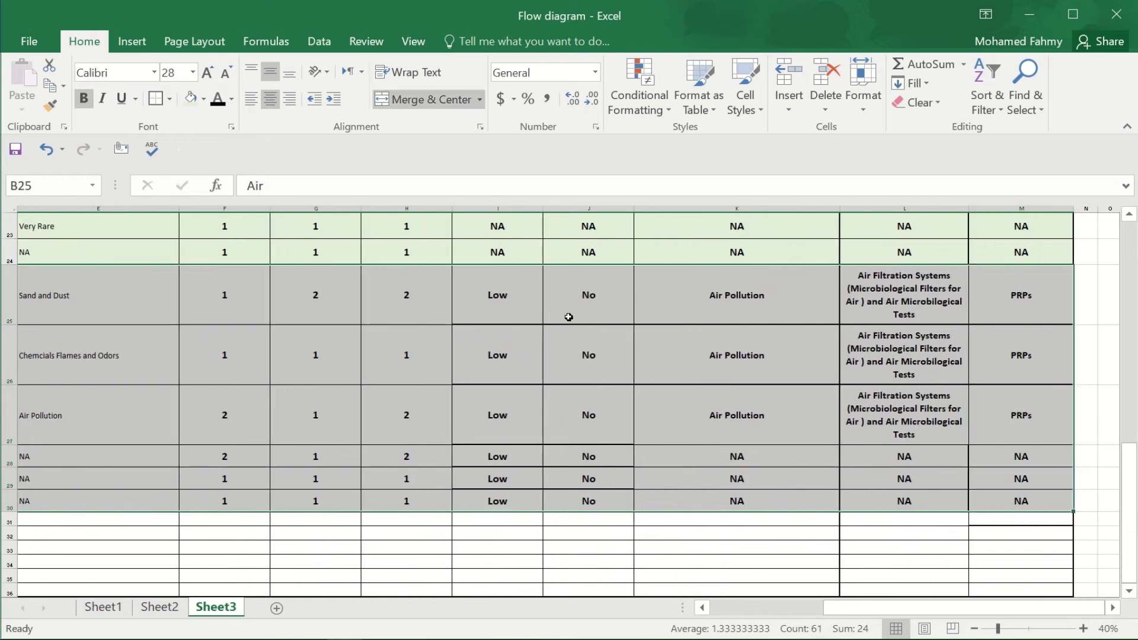
{"action": "left_click", "coordinate": [204, 99]}
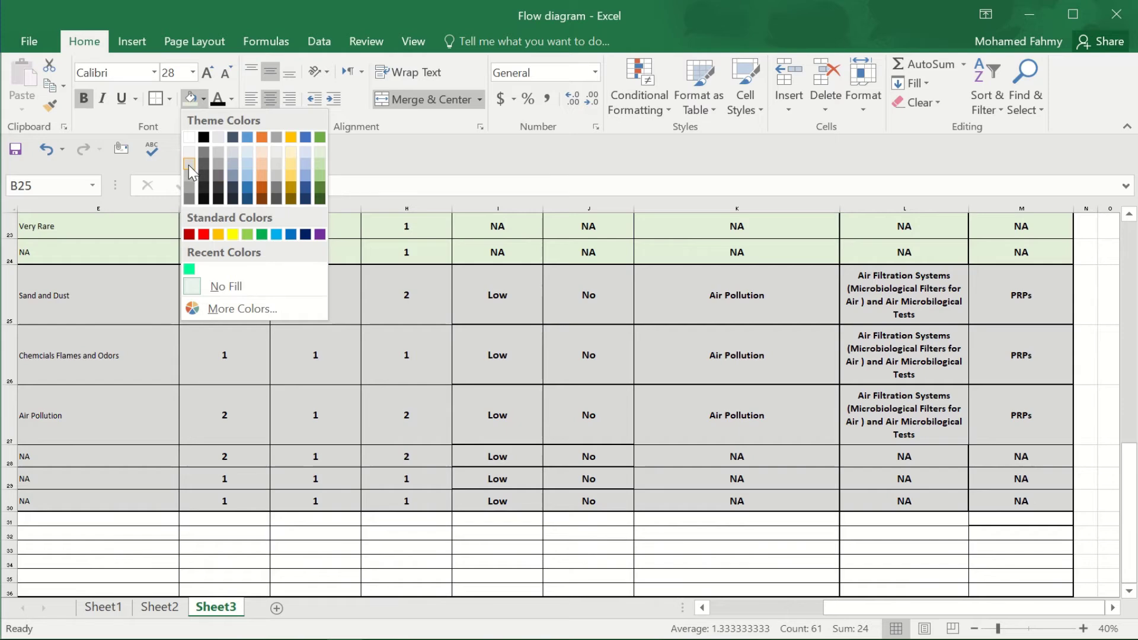
{"action": "left_click", "coordinate": [189, 165]}
{"action": "scroll", "coordinate": [651, 454], "scroll_direction": "left", "scroll_amount": 3}
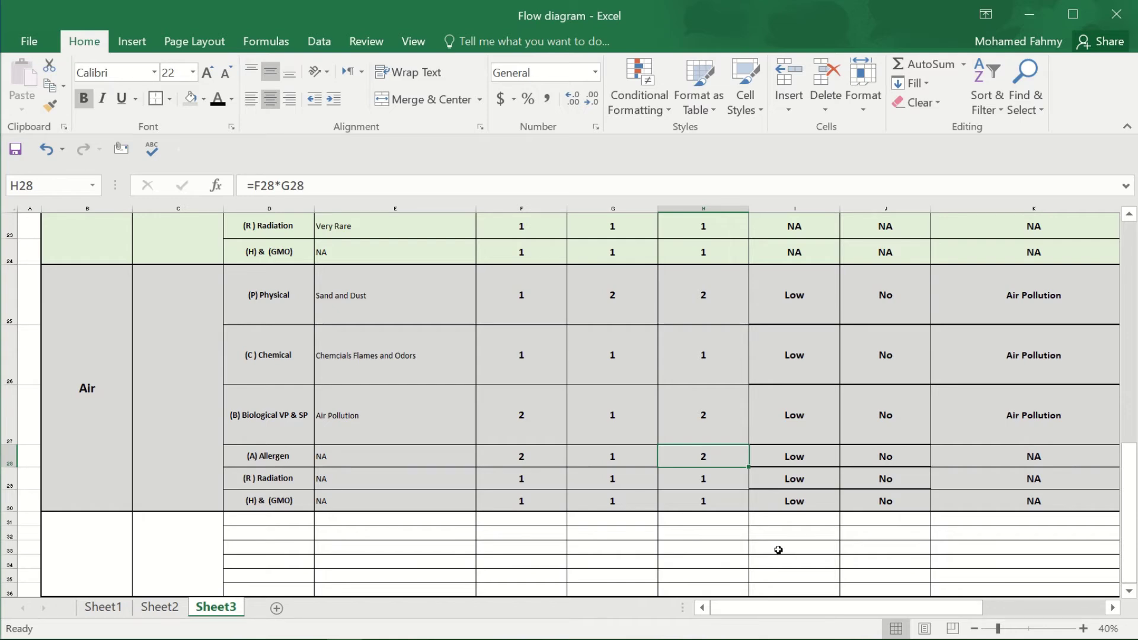
Delete the empty bordered rows 31 to 36 below the Air block
{"action": "scroll", "coordinate": [738, 541], "scroll_direction": "down", "scroll_amount": 1}
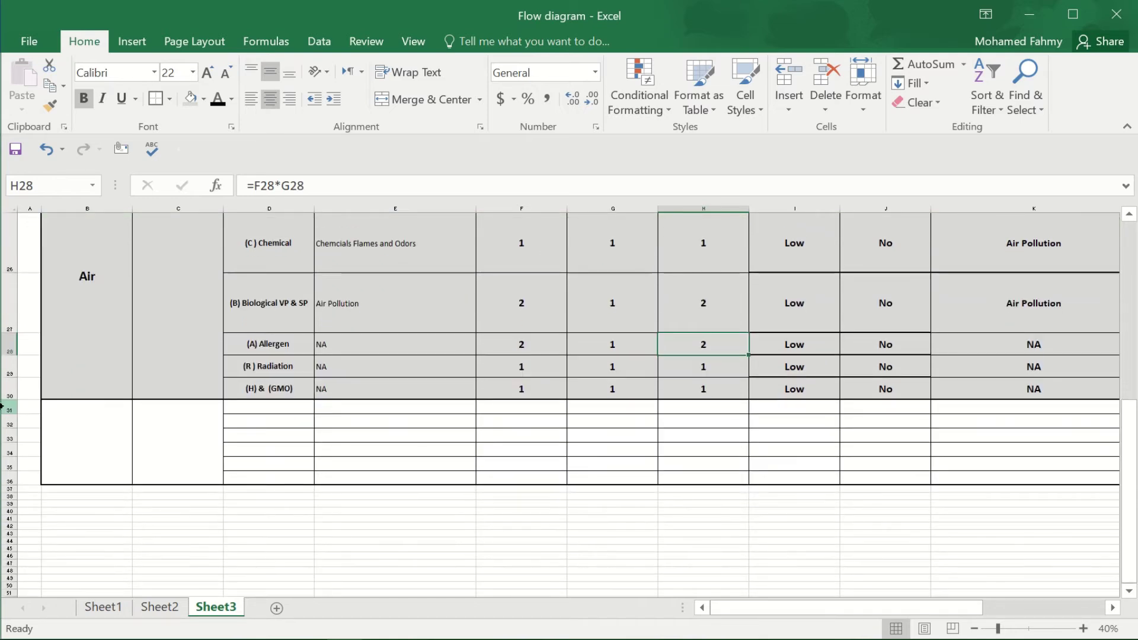
{"action": "left_click_drag", "start_coordinate": [8, 409], "coordinate": [10, 480]}
{"action": "right_click", "coordinate": [26, 414]}
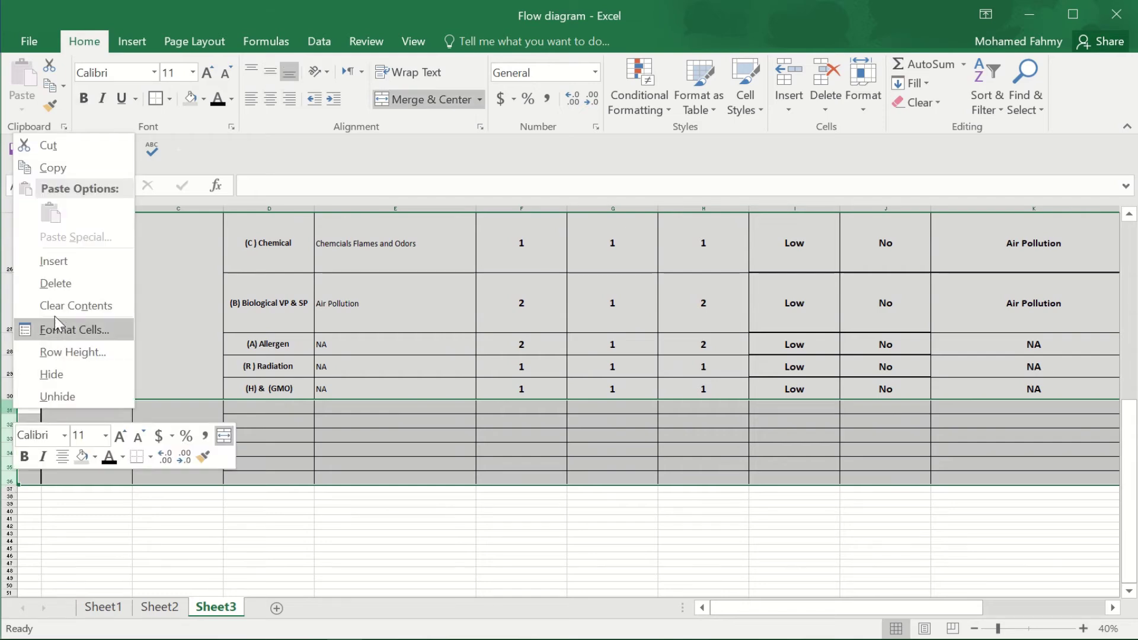
{"action": "key", "text": "Escape"}
{"action": "key", "text": "ctrl+minus"}
{"action": "left_click", "coordinate": [475, 479]}
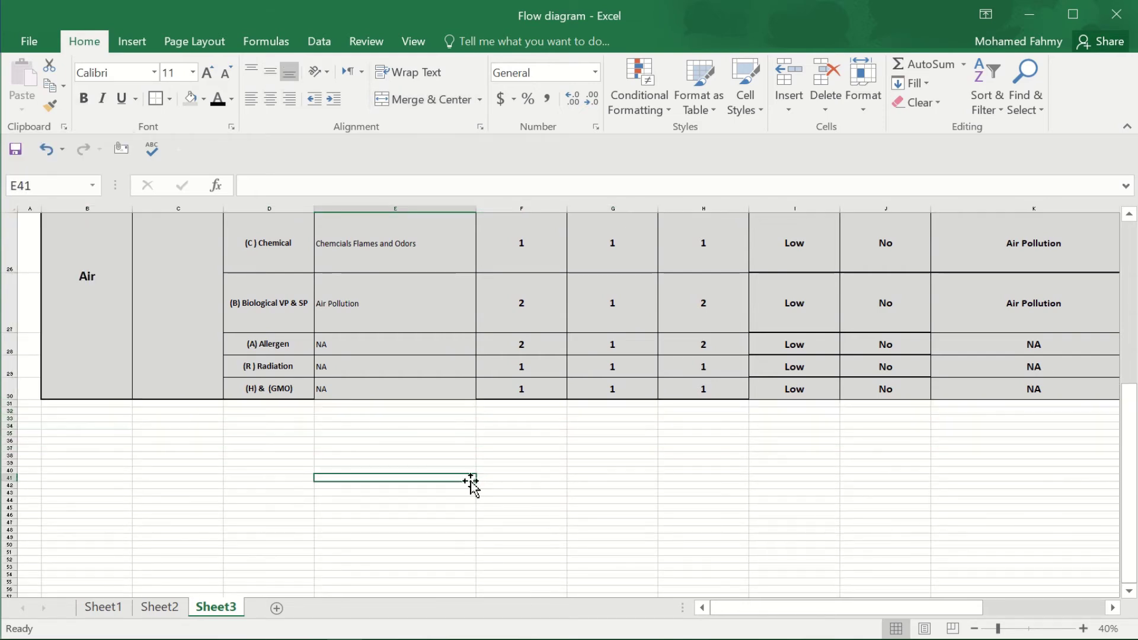
{"action": "scroll", "coordinate": [684, 496], "scroll_direction": "up", "scroll_amount": 1}
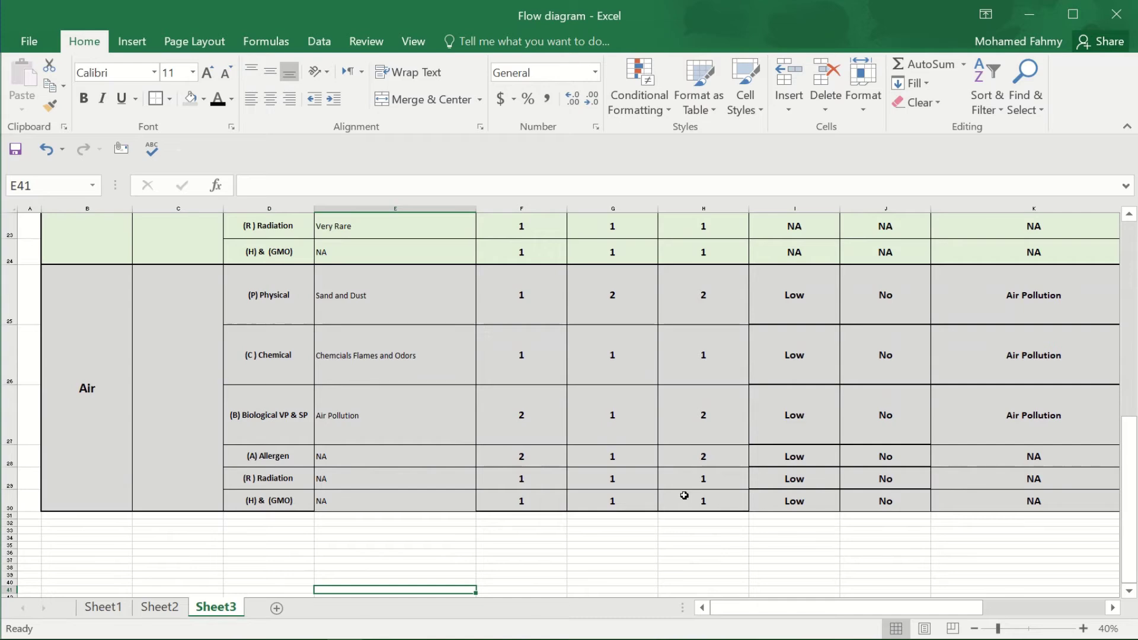
{"action": "scroll", "coordinate": [684, 495], "scroll_direction": "up", "scroll_amount": 5}
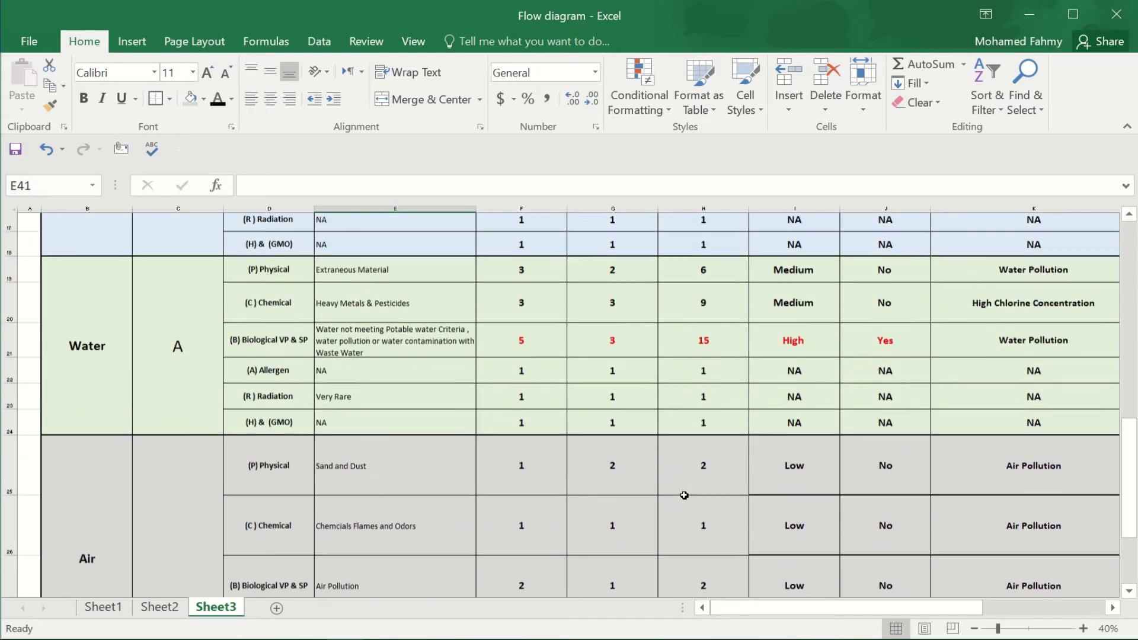
{"action": "scroll", "coordinate": [684, 495], "scroll_direction": "up", "scroll_amount": 2}
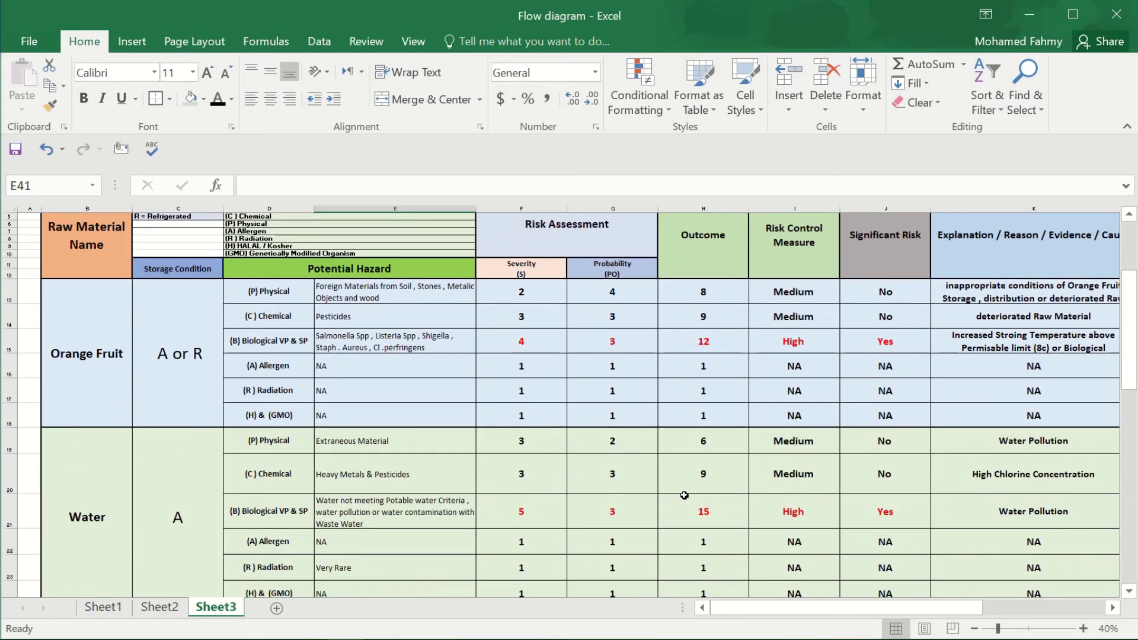